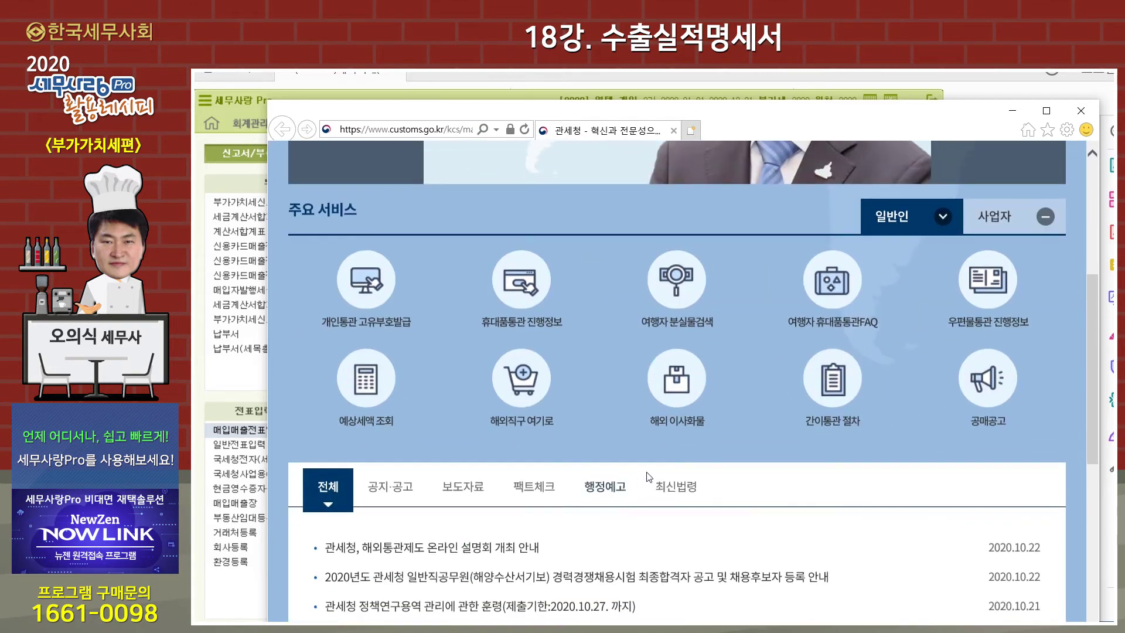
View the simplified customs procedure page (간이통관 절차) on the customs service site and close the browser
click(821, 388)
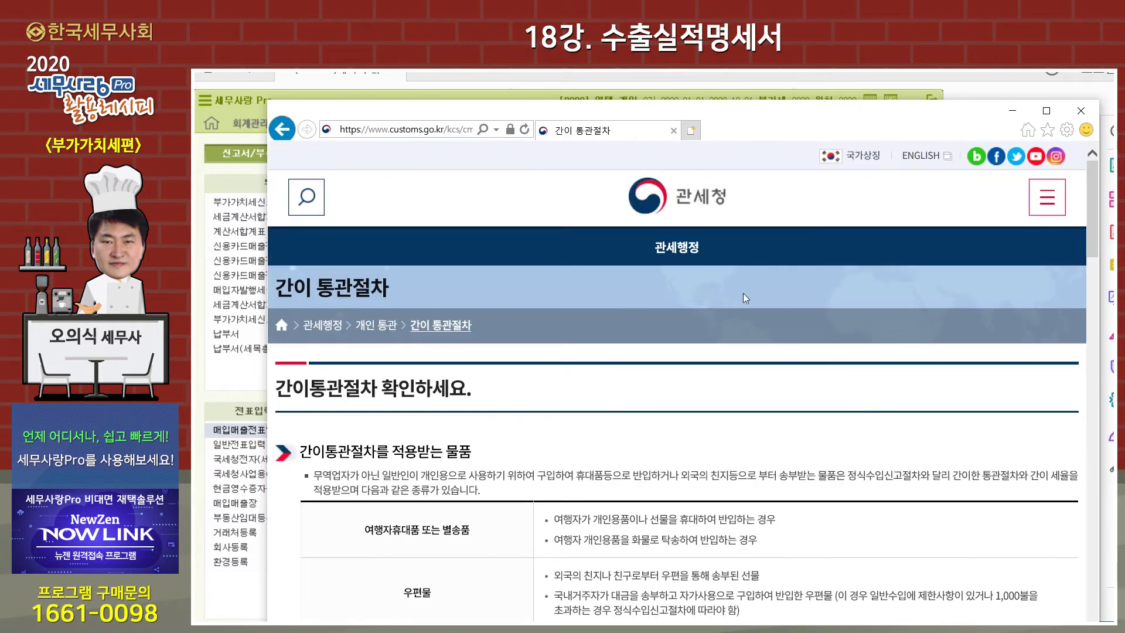
click(1078, 110)
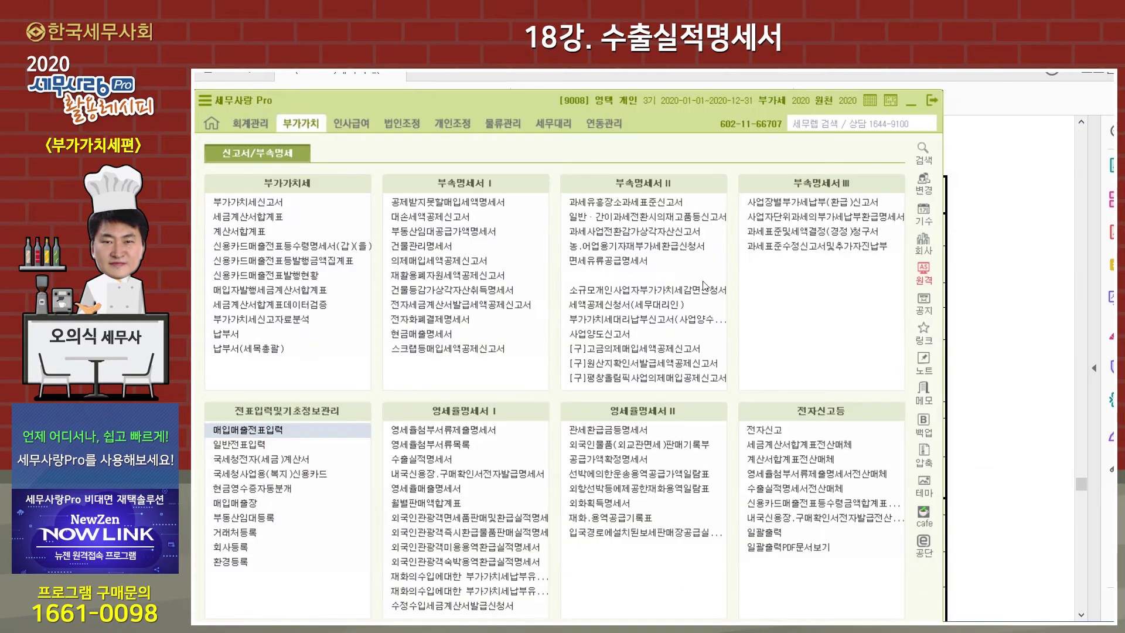
Switch to the PDF guide and examine the Bill of Lading form, highlighting the date under Laden on board vessel
click(978, 270)
scroll(743, 277, down, 15)
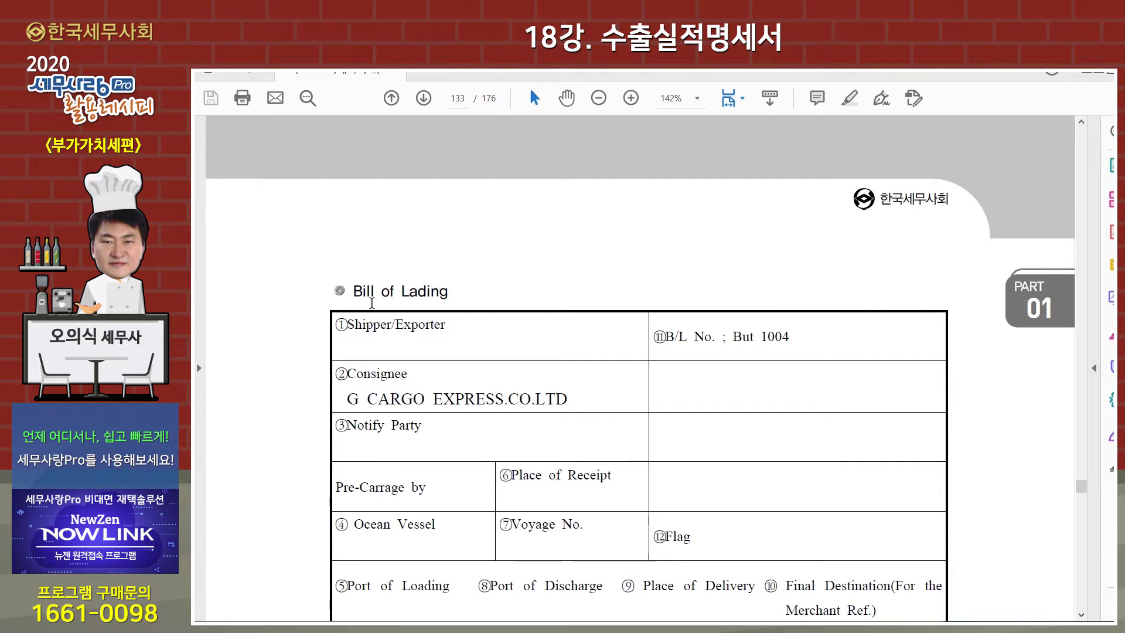
scroll(891, 352, down, 10)
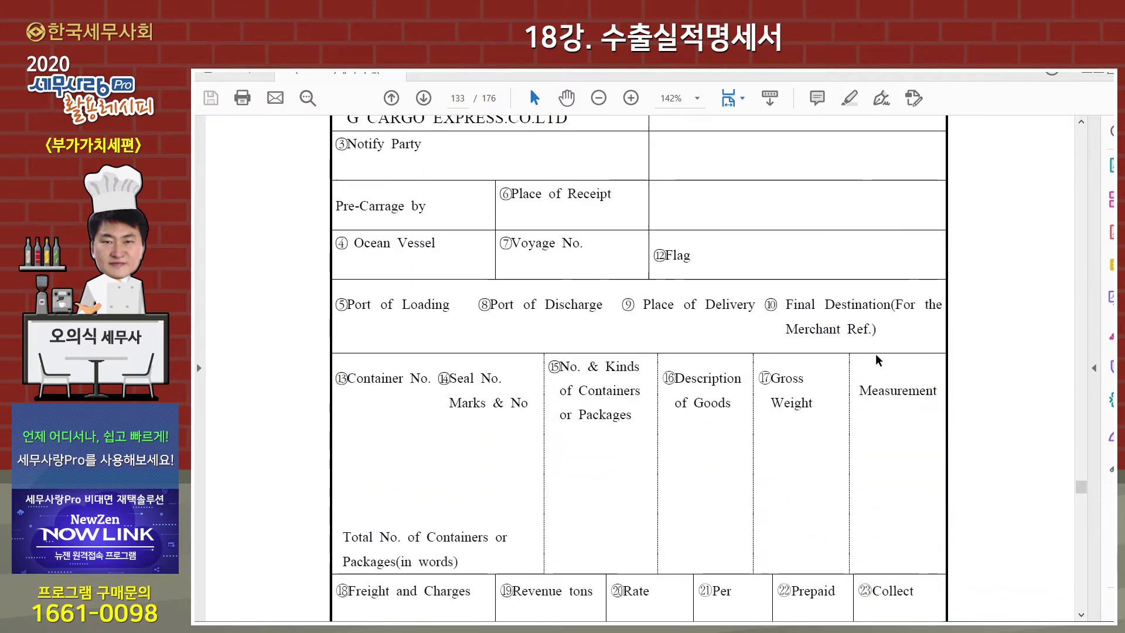
drag(408, 550, 335, 551)
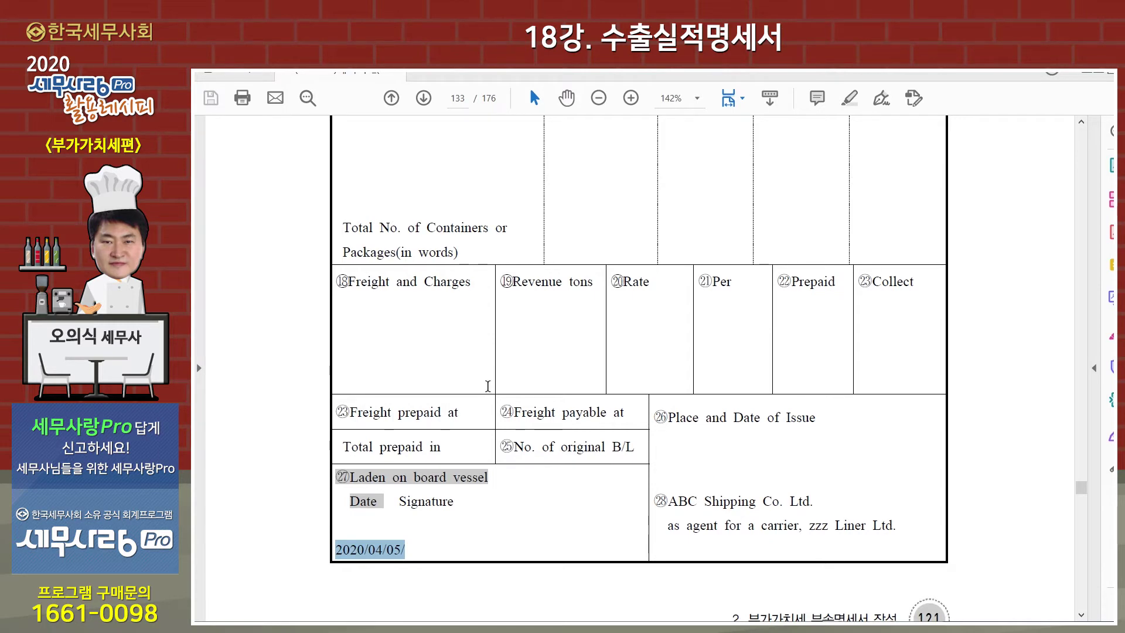
Go back through the PDF guide to the screens on loading 수출실적명세서 data from Hometax
click(595, 628)
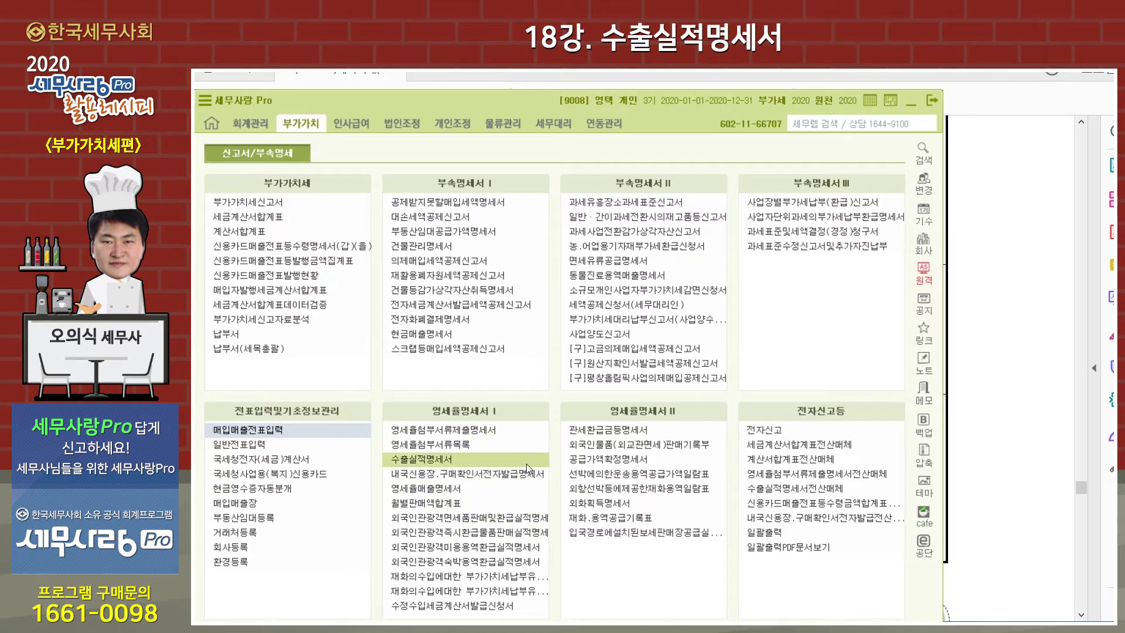
click(1006, 282)
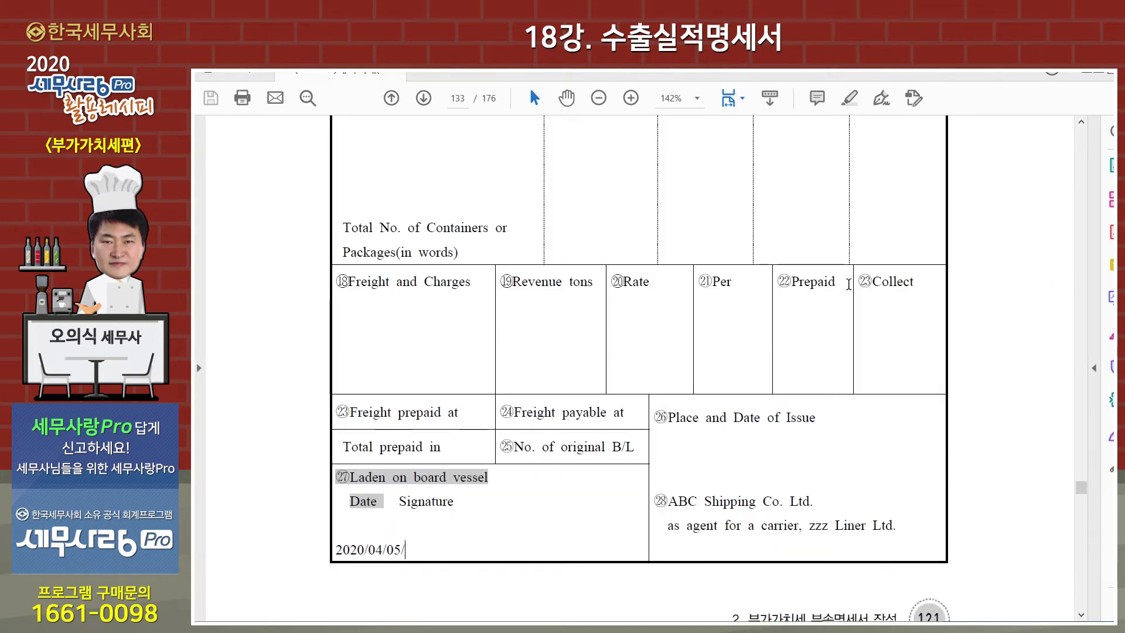
scroll(851, 289, up, 10)
scroll(850, 290, up, 20)
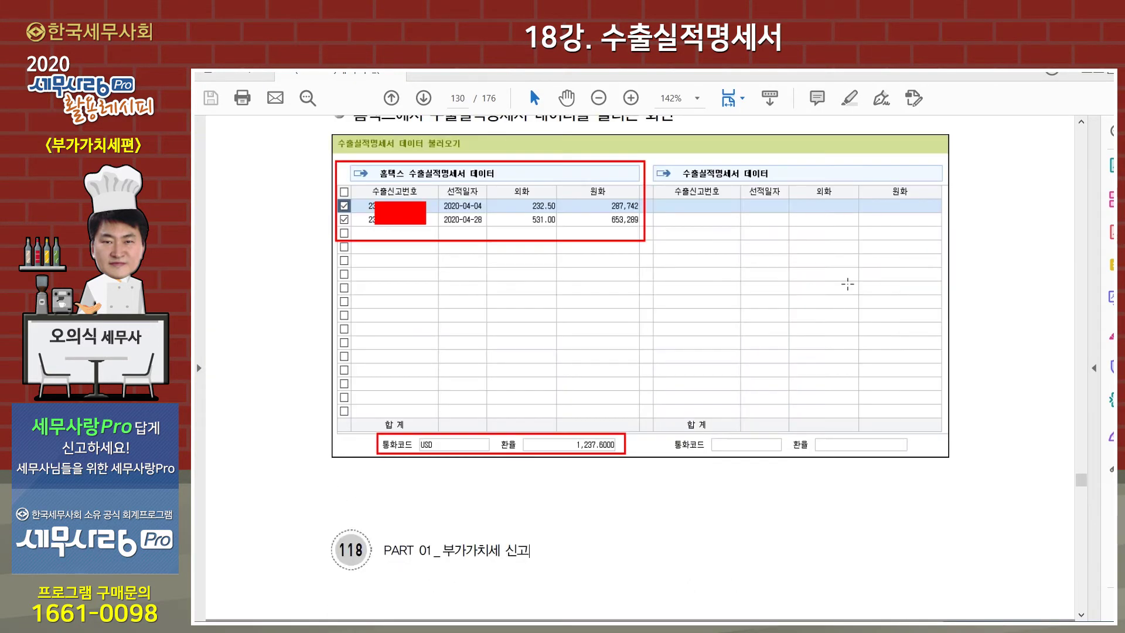
scroll(847, 284, up, 10)
scroll(820, 250, up, 10)
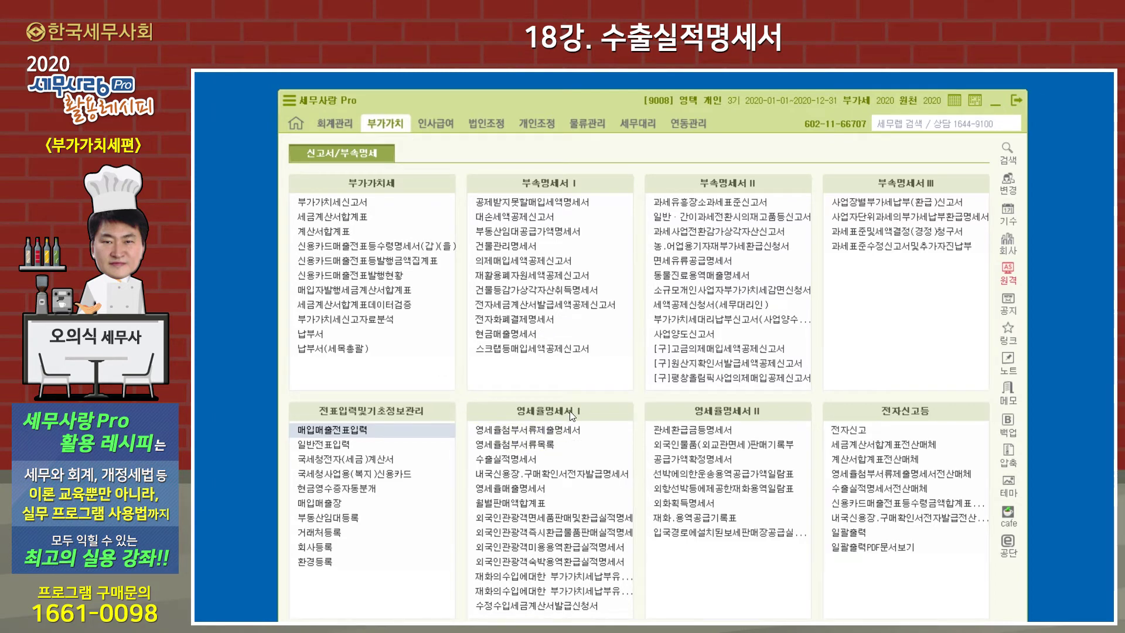
Open the export performance statement (수출실적명세서) and set its query period from 2020-01 to 2020-06
click(518, 463)
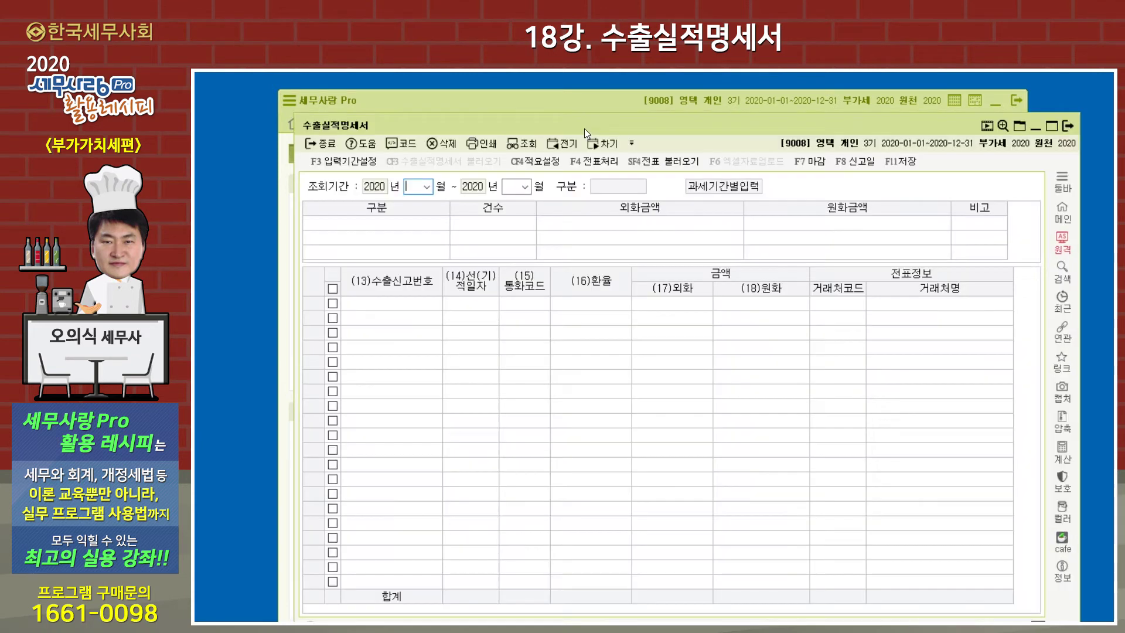
click(428, 186)
click(421, 196)
click(526, 187)
click(526, 256)
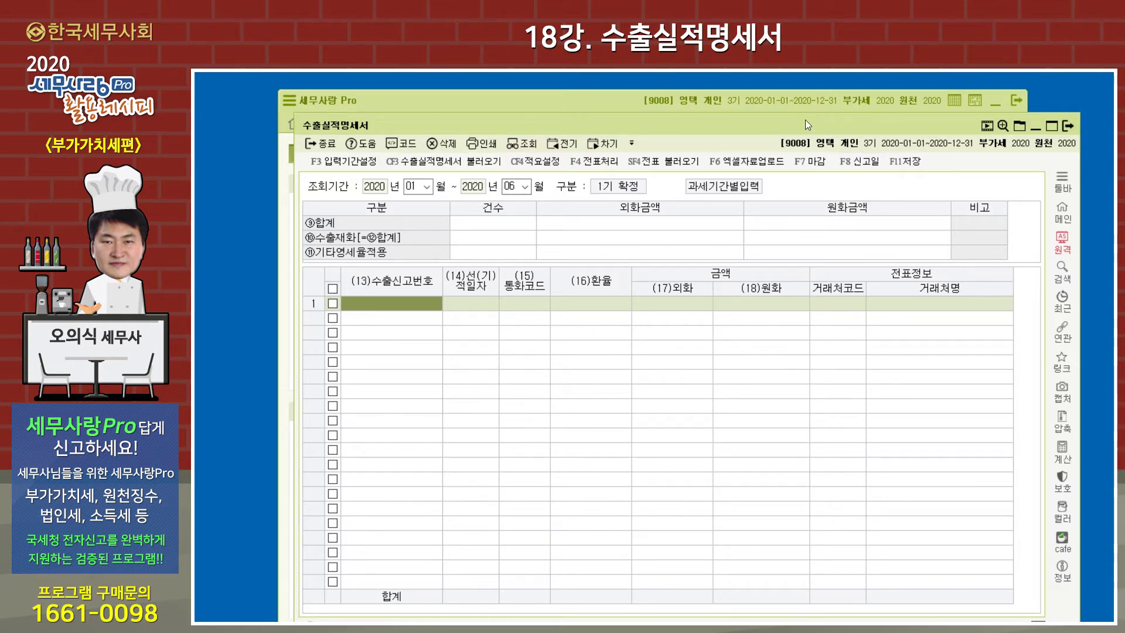
Open the exchange rate inquiry site (환율조회서비스) from the program's links, dismiss its notice, view today's rates and close the browser
click(601, 111)
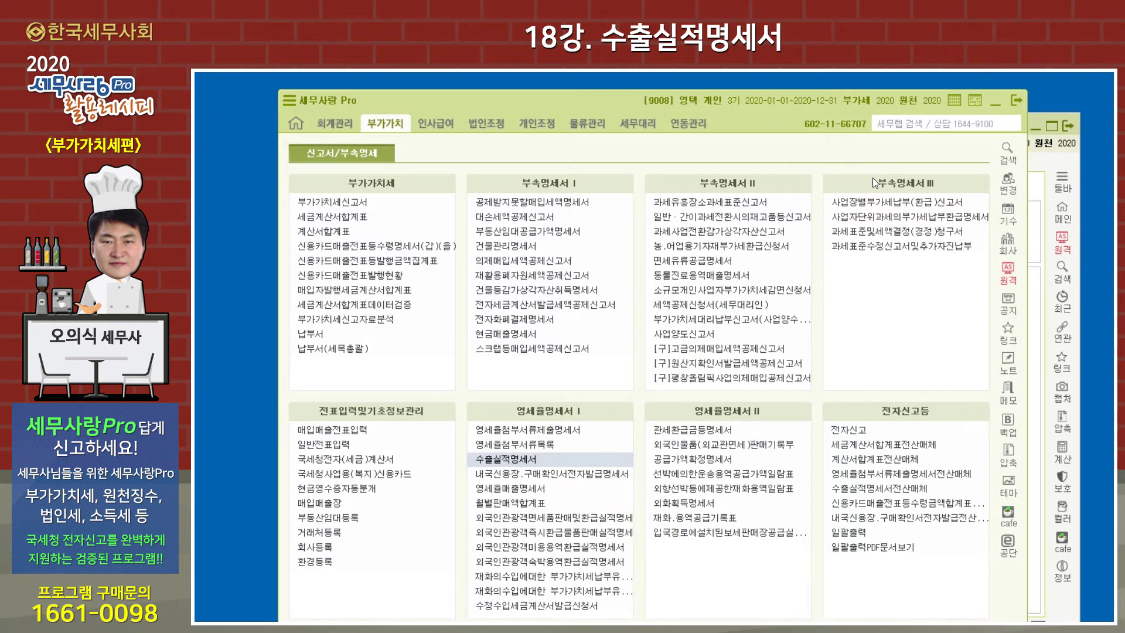
click(1003, 341)
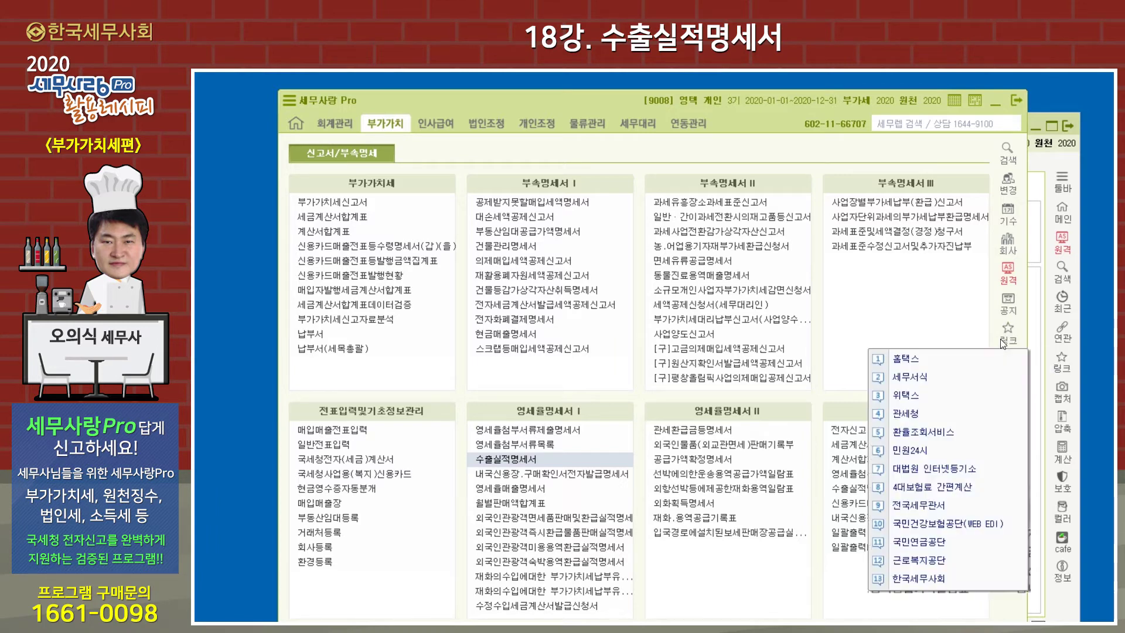
click(923, 433)
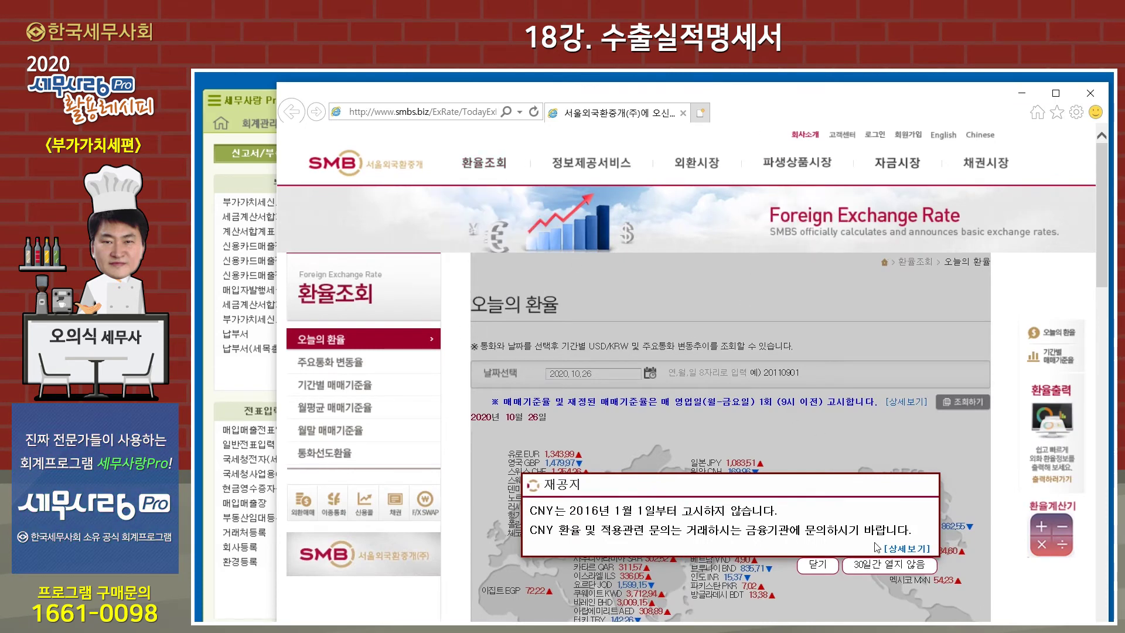
click(817, 564)
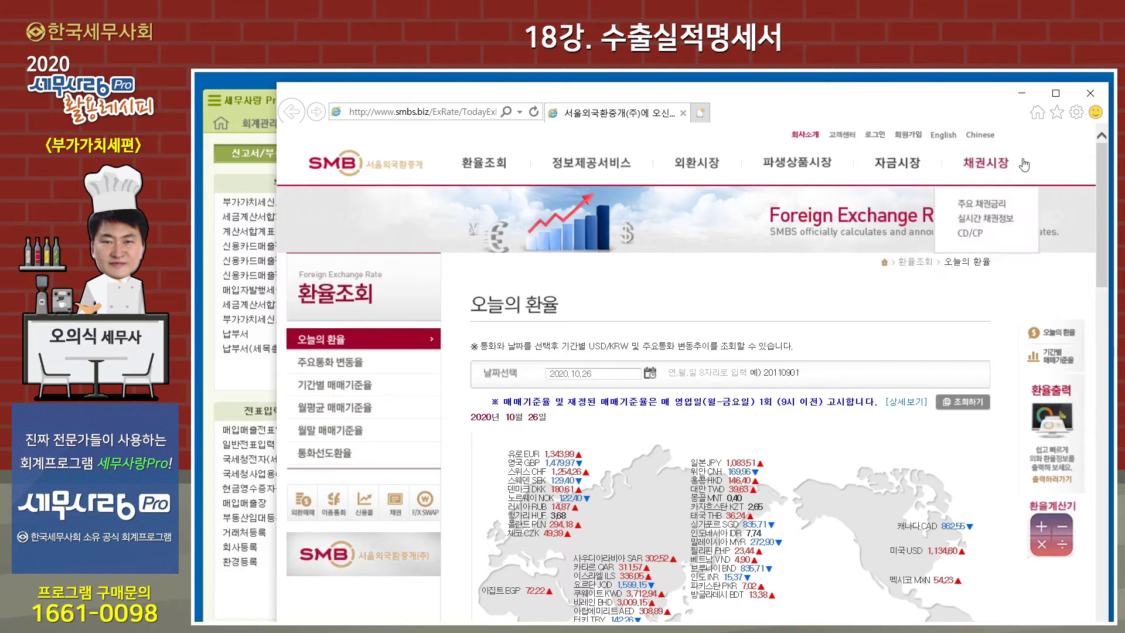
click(1090, 92)
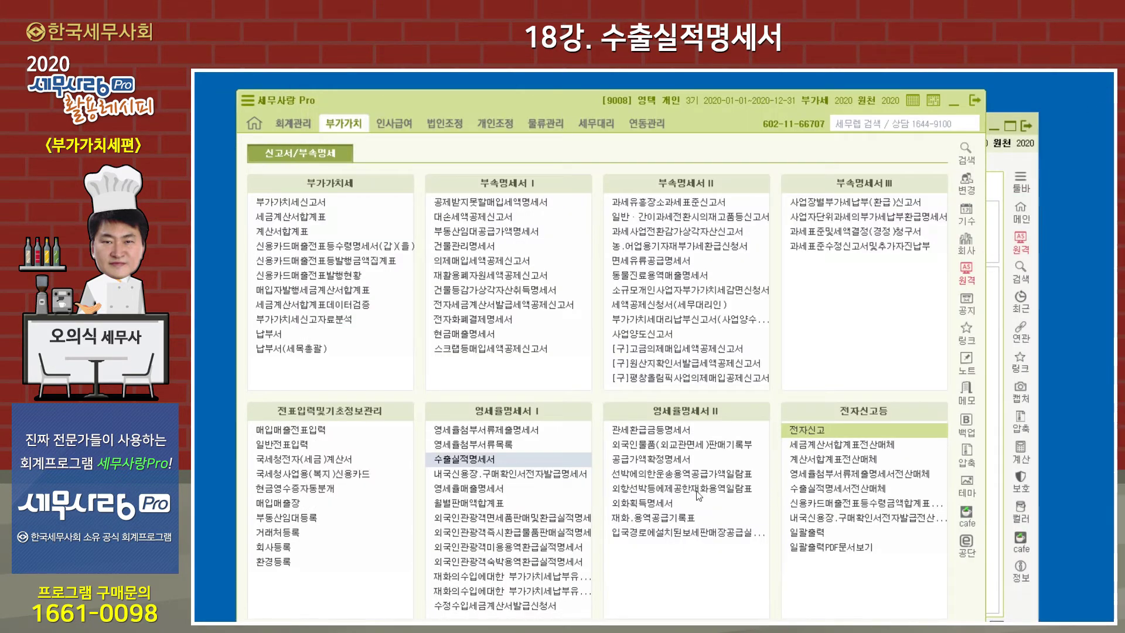
Load the Hometax export data for January to June 2020 into the 수출실적명세서 using the registered certificate, accepting the save prompt
click(519, 459)
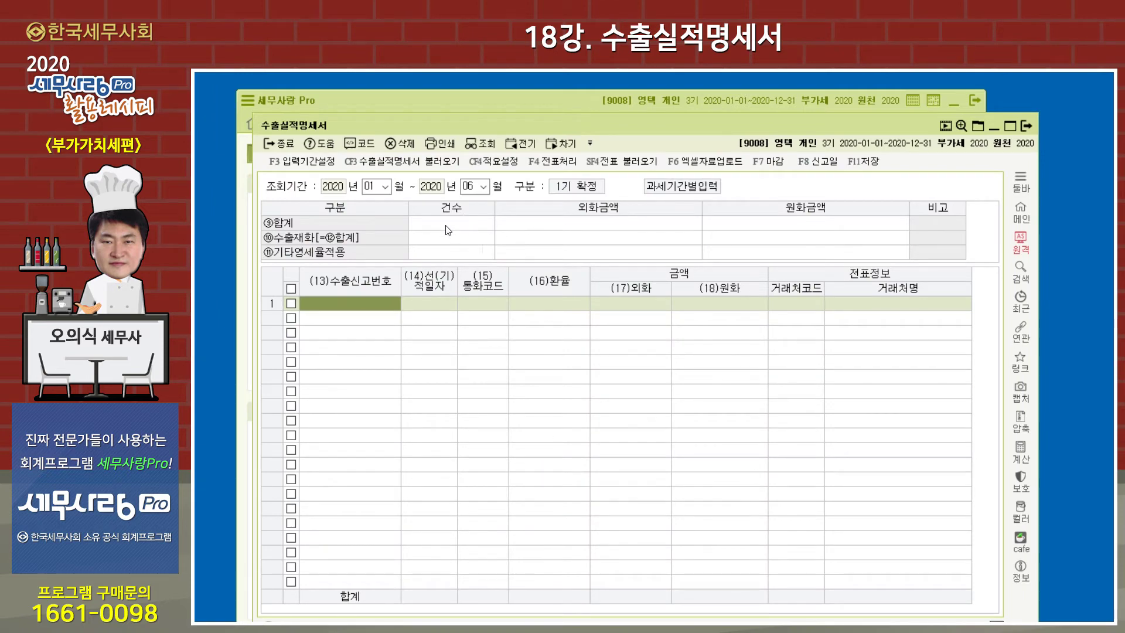
click(380, 161)
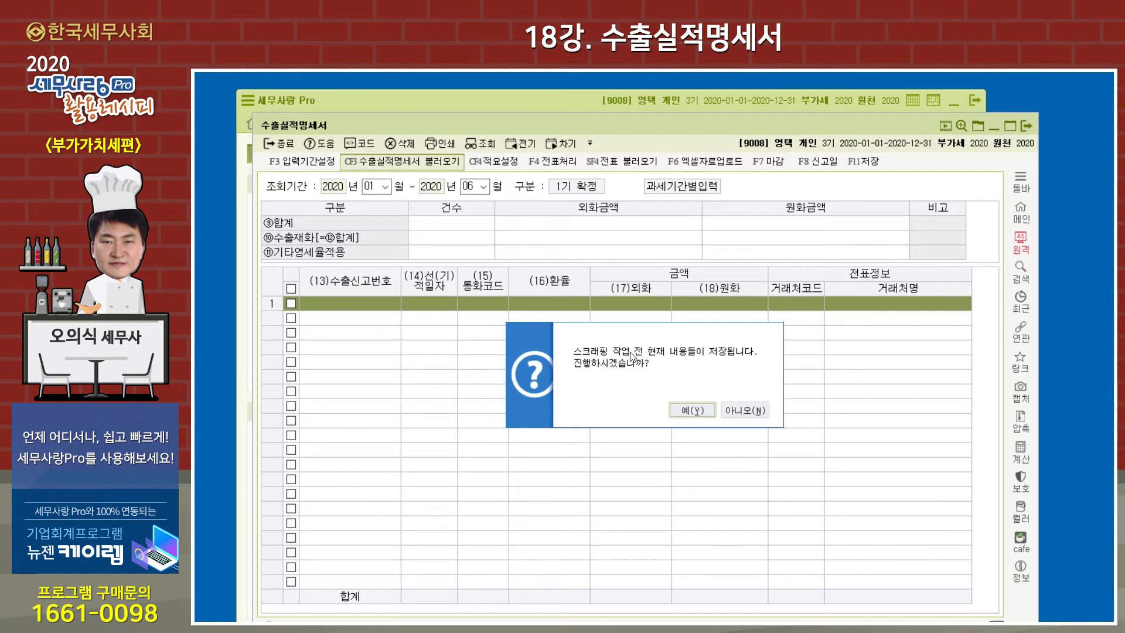
click(693, 410)
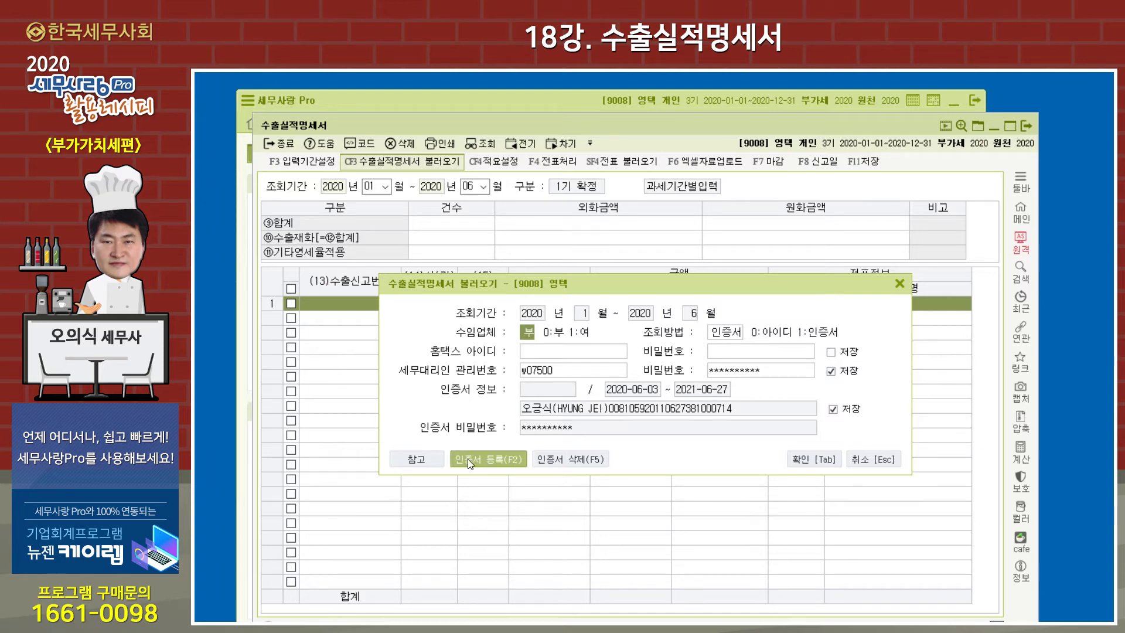
click(544, 371)
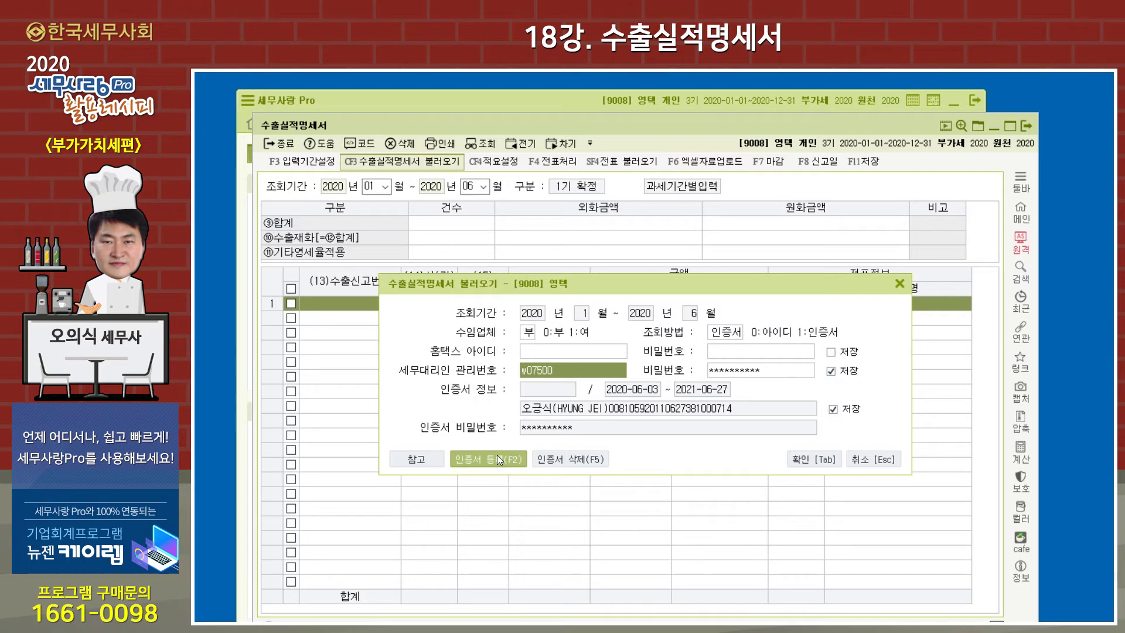
click(814, 461)
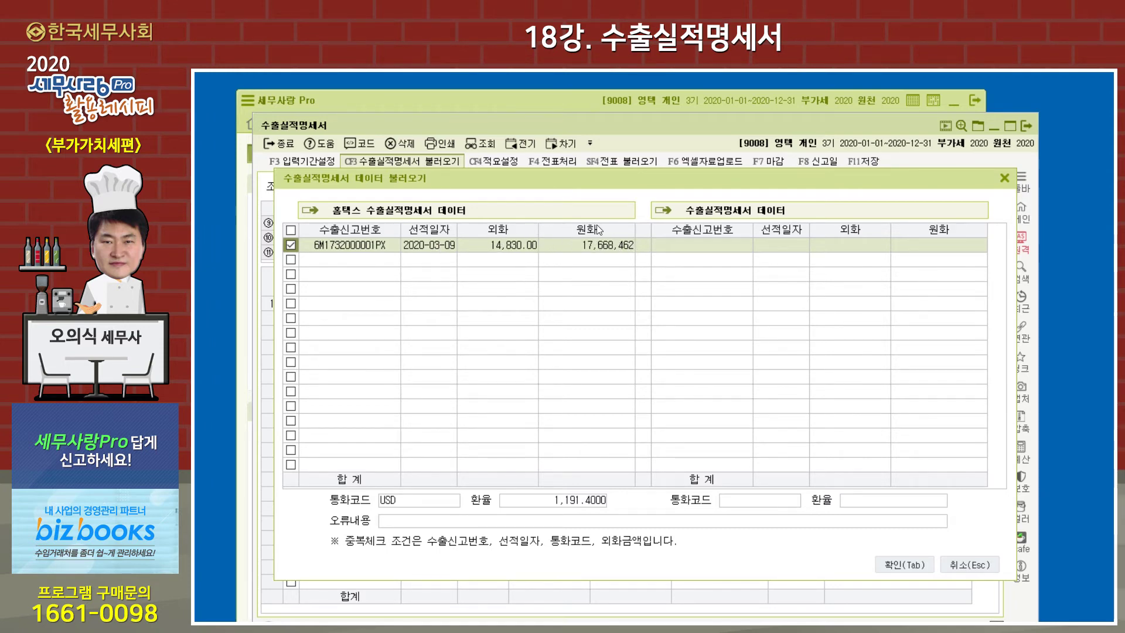
click(915, 565)
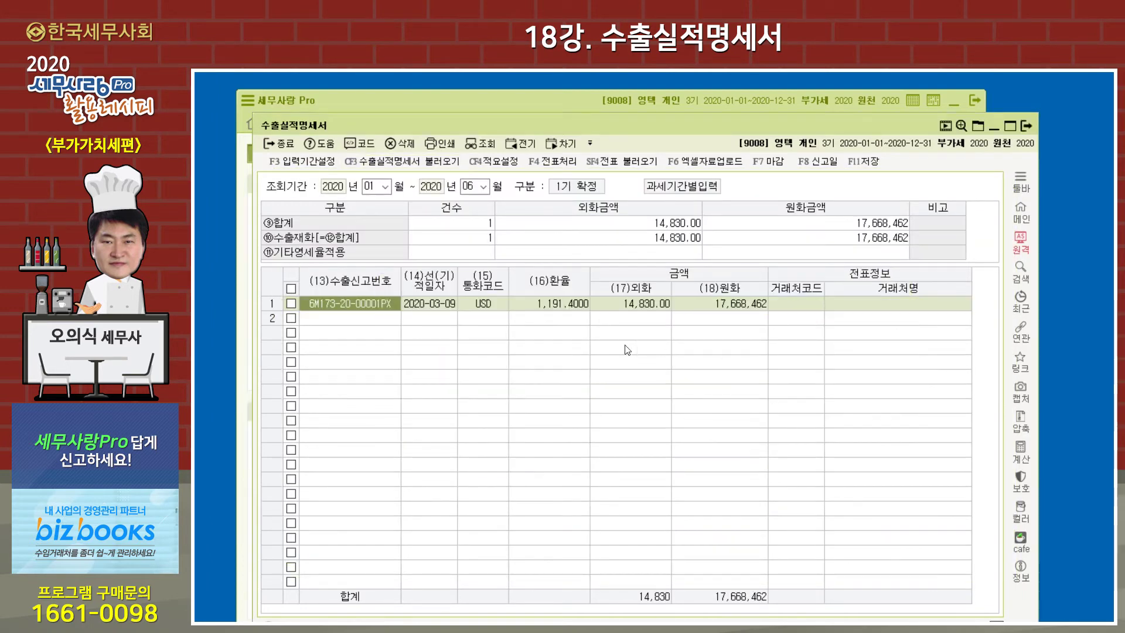
Browse the customer lookup list for the first export row's 거래처코드 and close it without choosing a customer
click(802, 306)
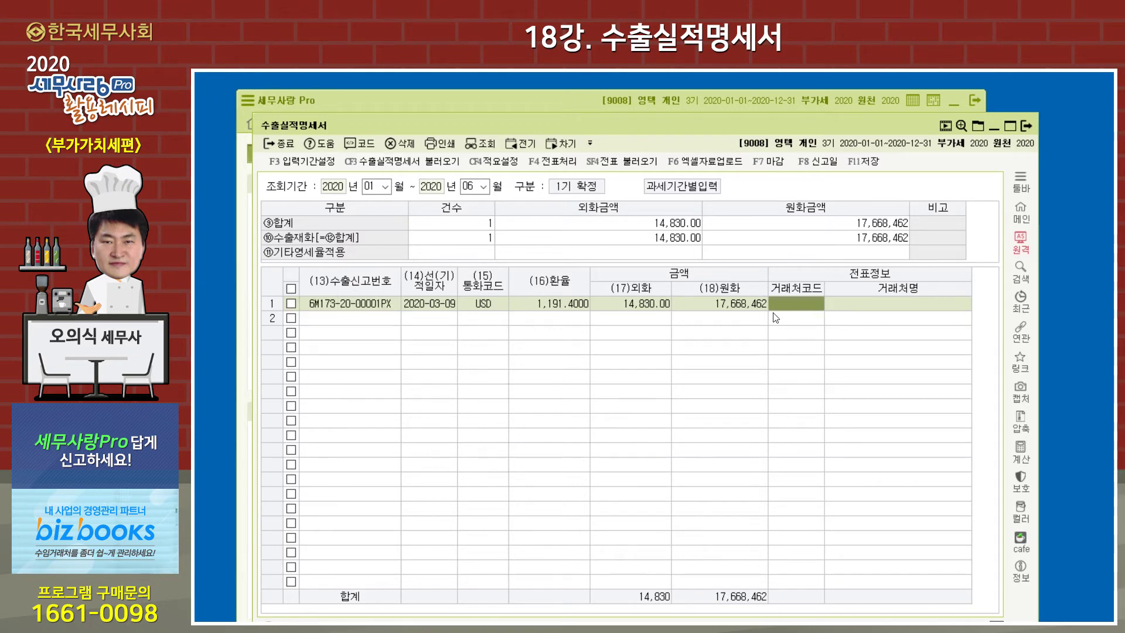
key(F2)
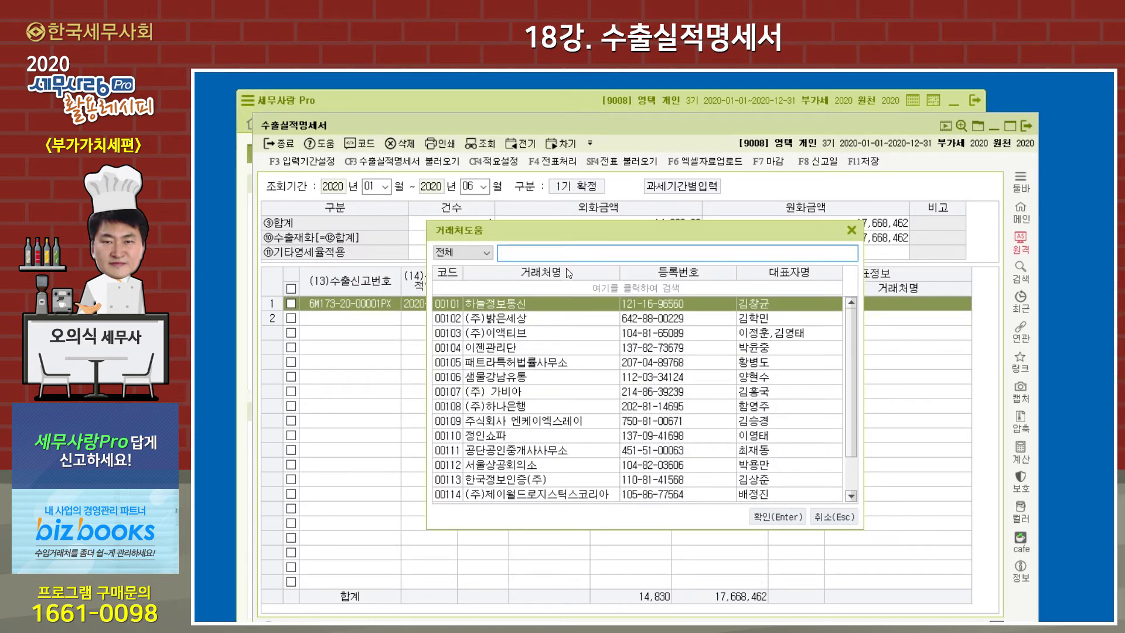
scroll(843, 299, down, 1)
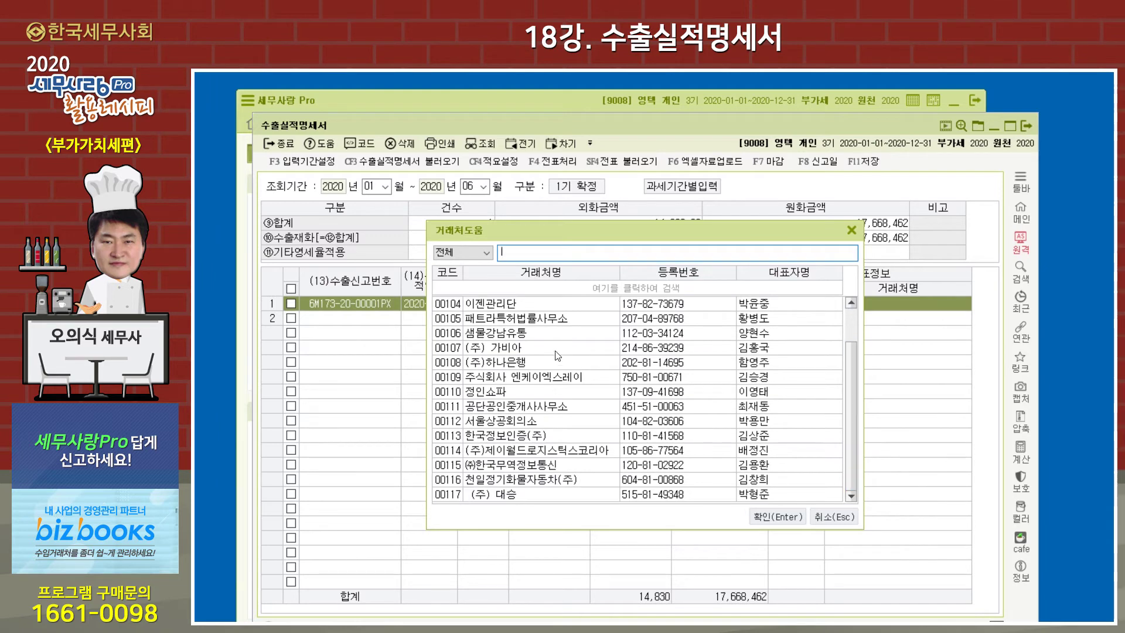
click(850, 230)
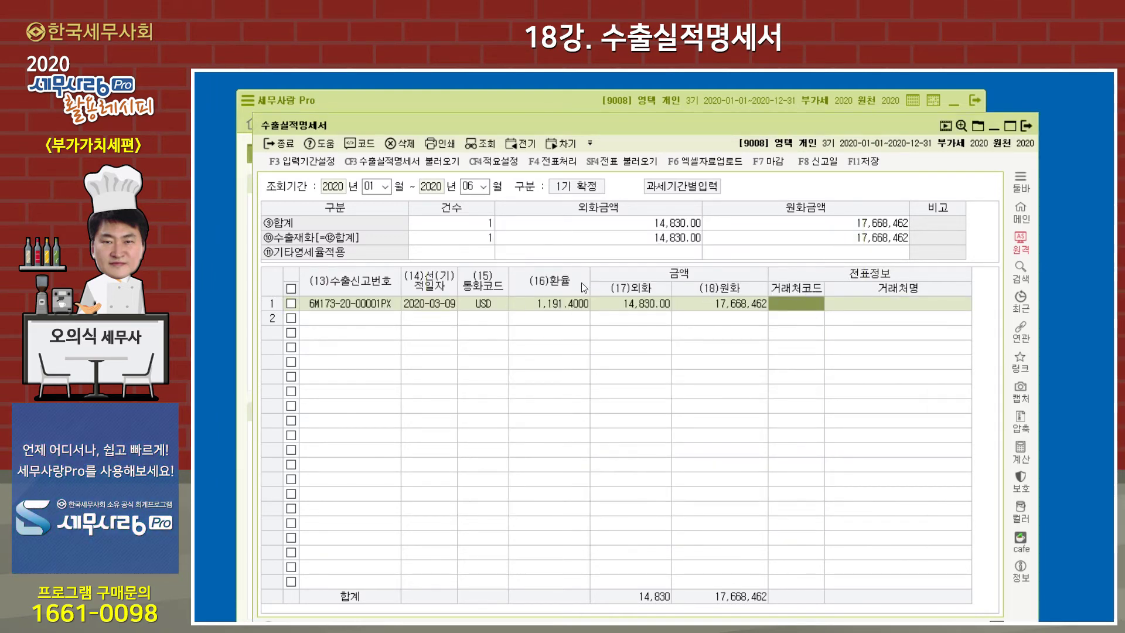
Check the foreign-currency and won amounts in the exported goods (수출재화) row of the summary table
click(665, 240)
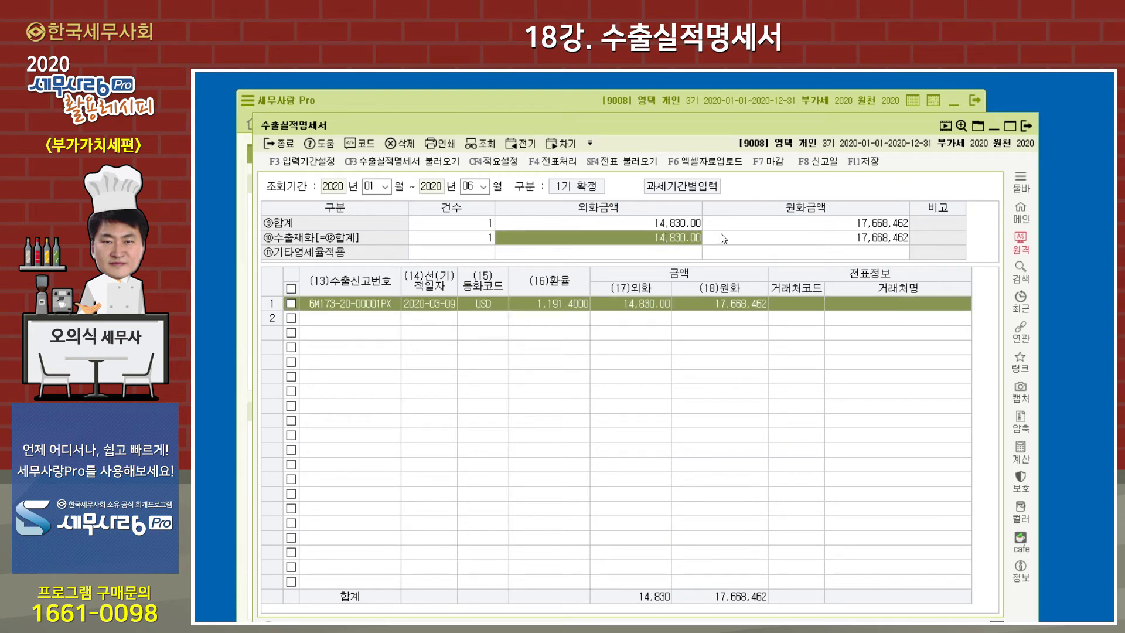
click(807, 241)
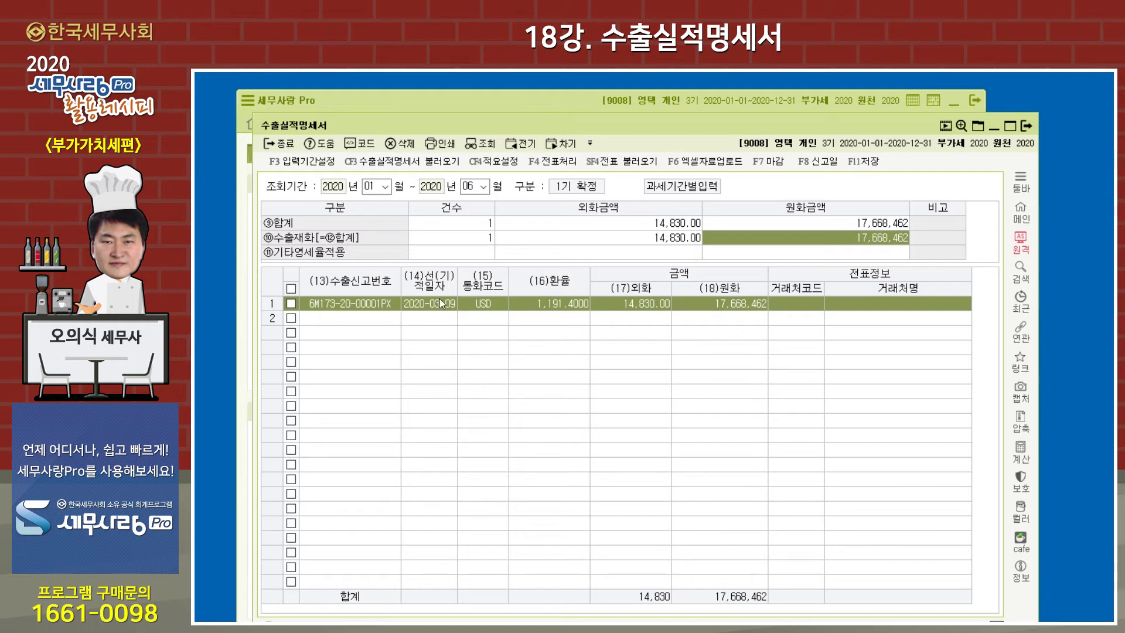
click(661, 239)
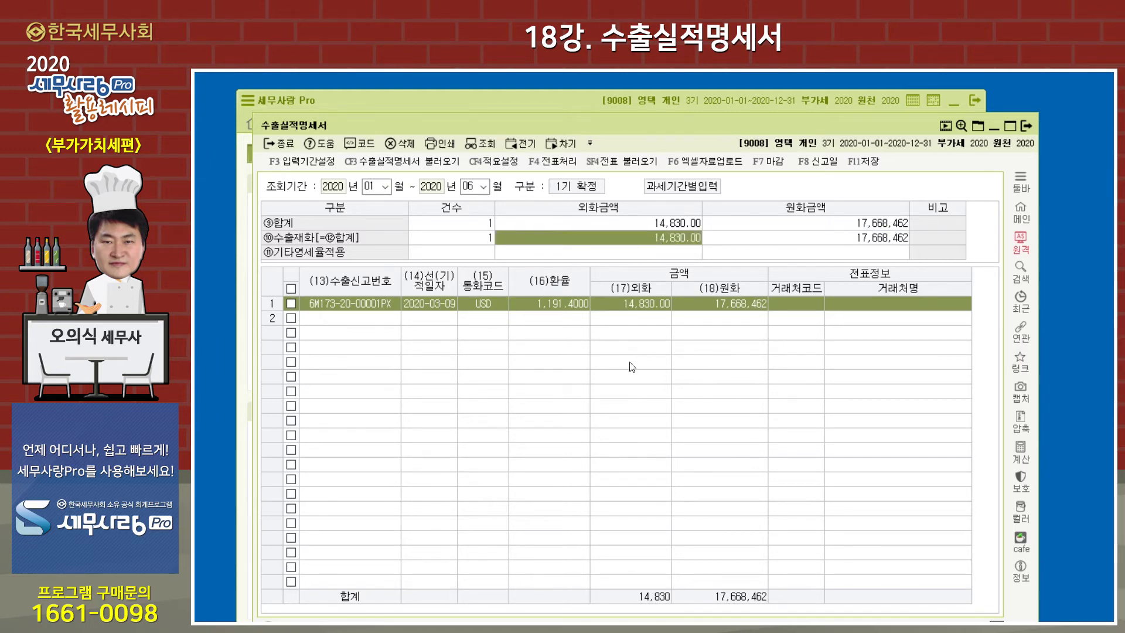
Tick the first export row and review its slip transfer comparison (전표처리), closing the dialog without sending it
click(291, 303)
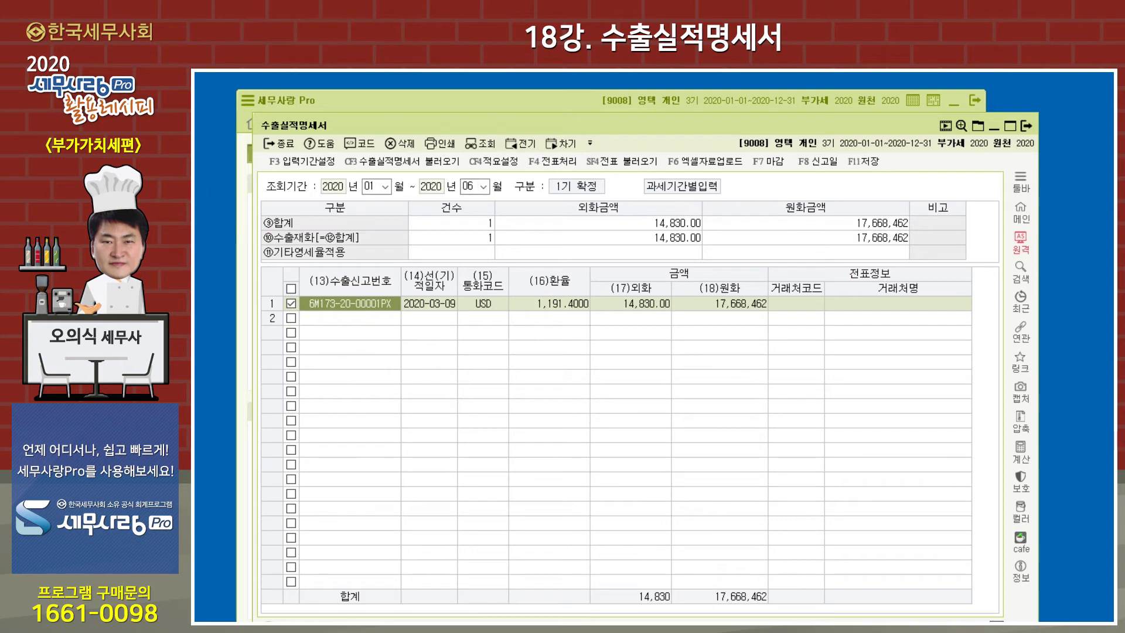
click(631, 167)
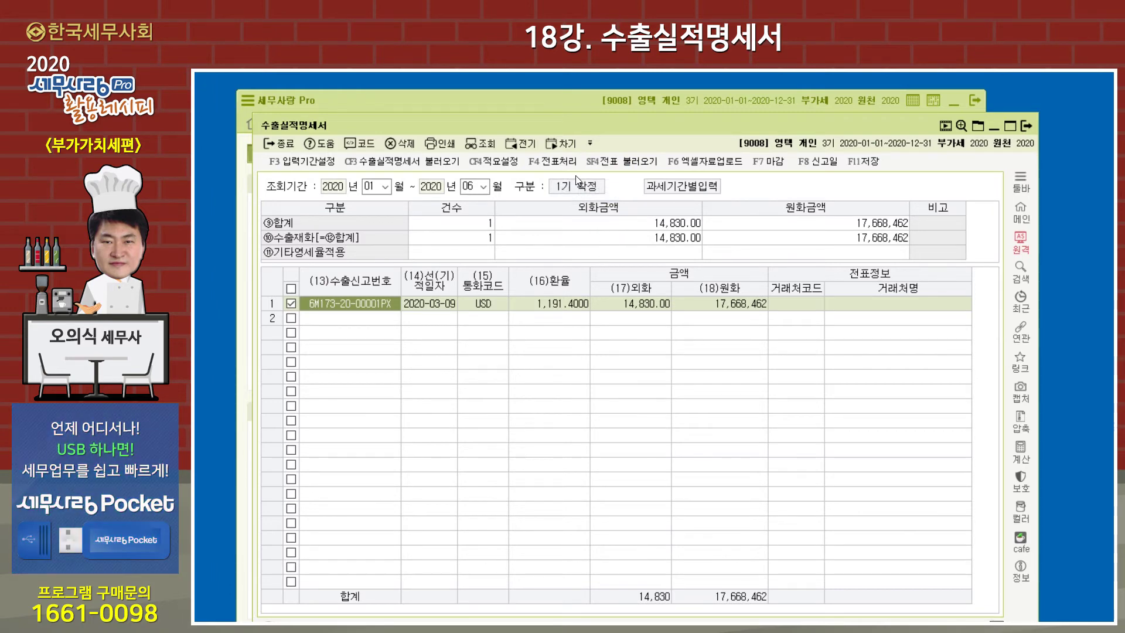
click(559, 162)
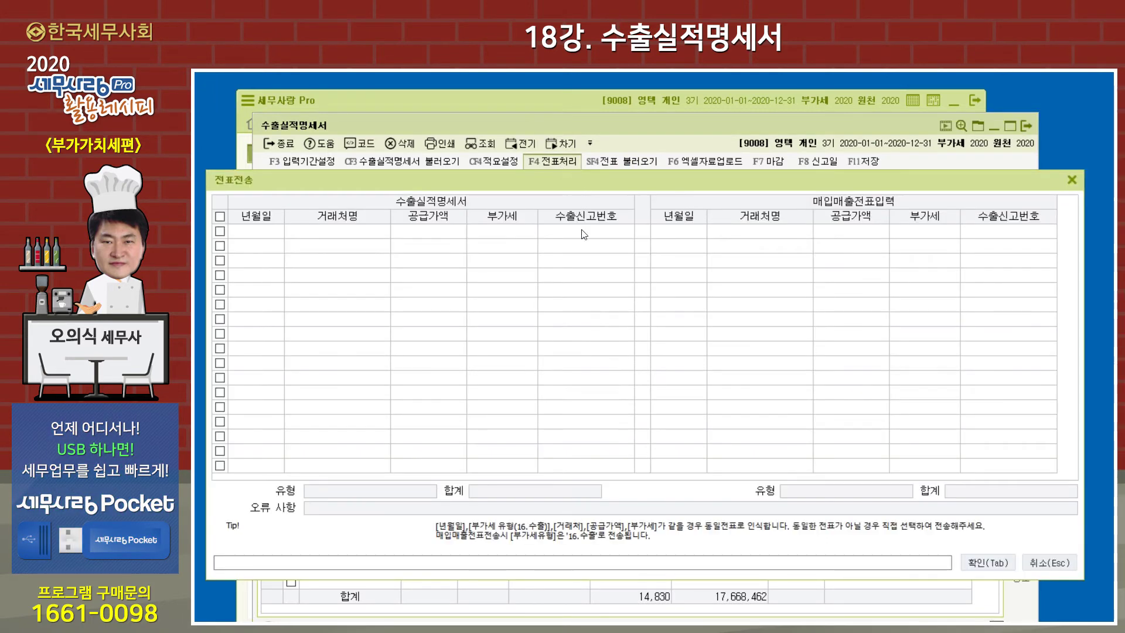
drag(616, 188, 638, 212)
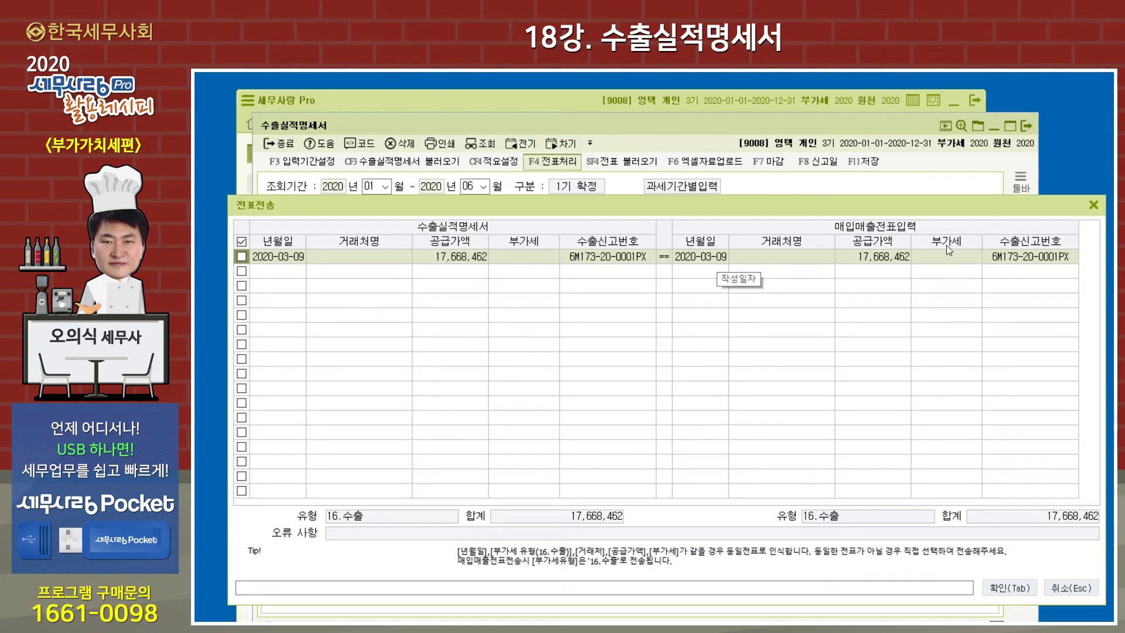
click(1095, 206)
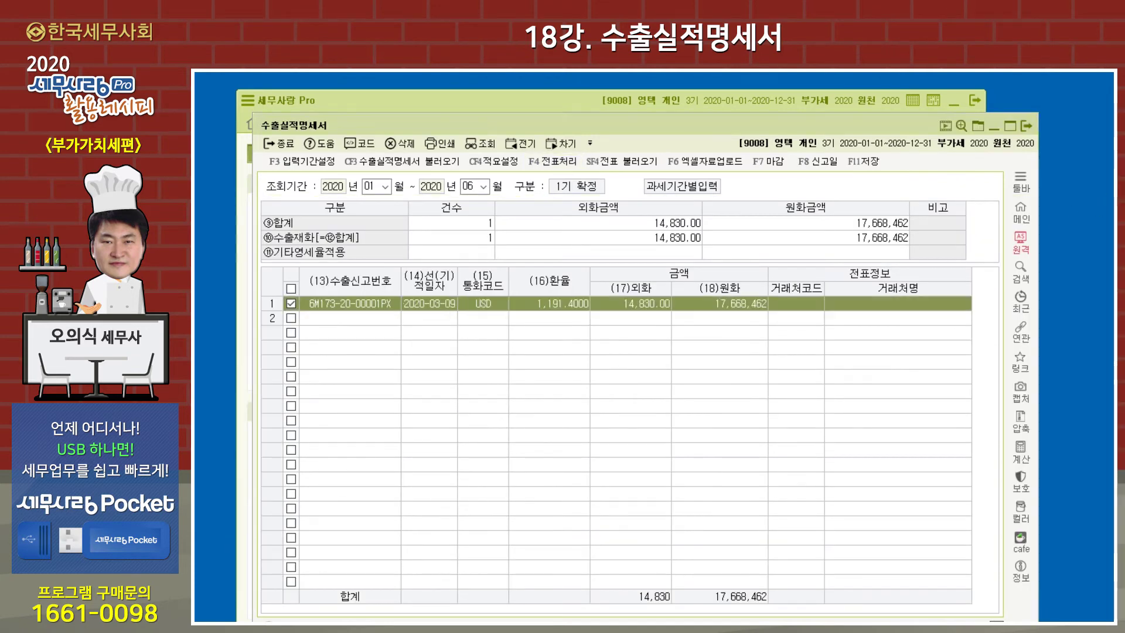
Open 매입매출전표입력 and list the slips for March 2020
key(alt+Tab)
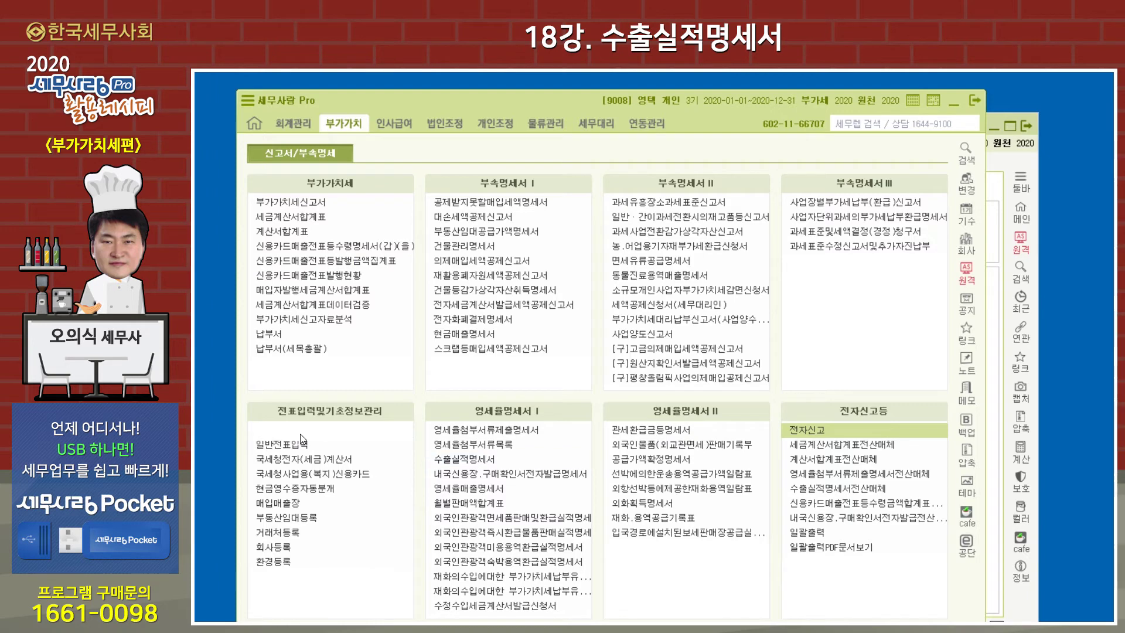
click(301, 434)
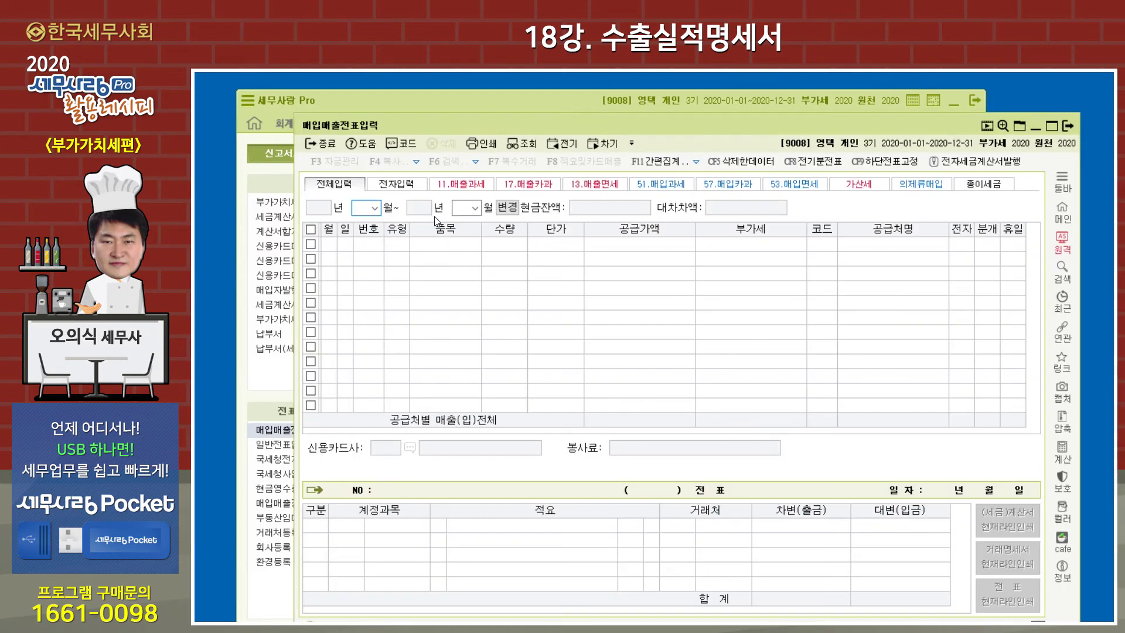
text(03)
key(Return)
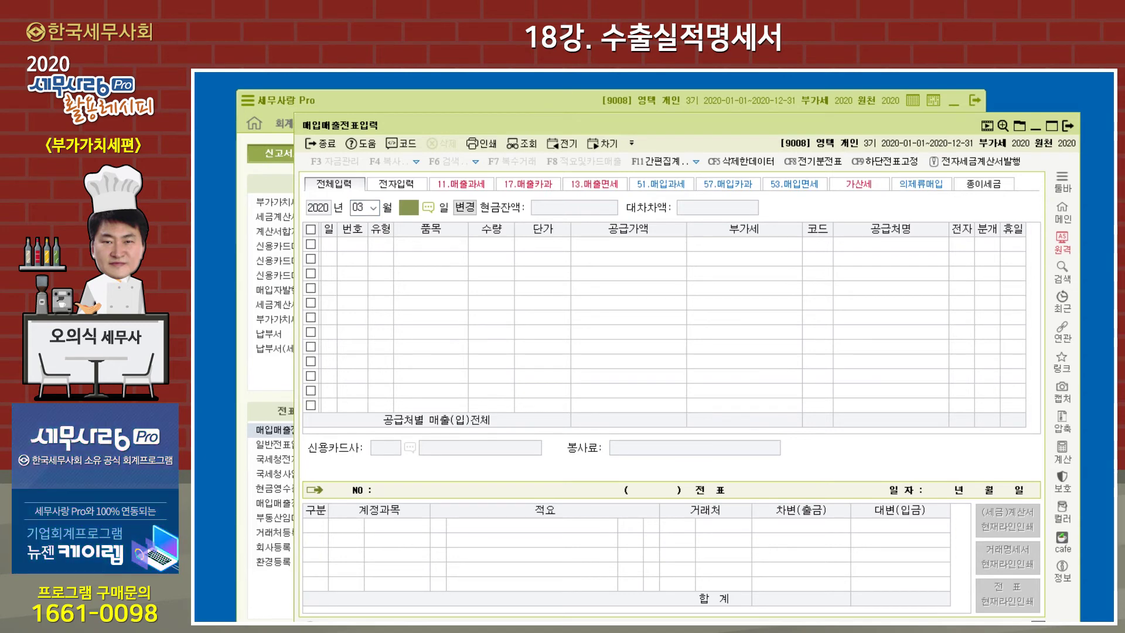
key(Return)
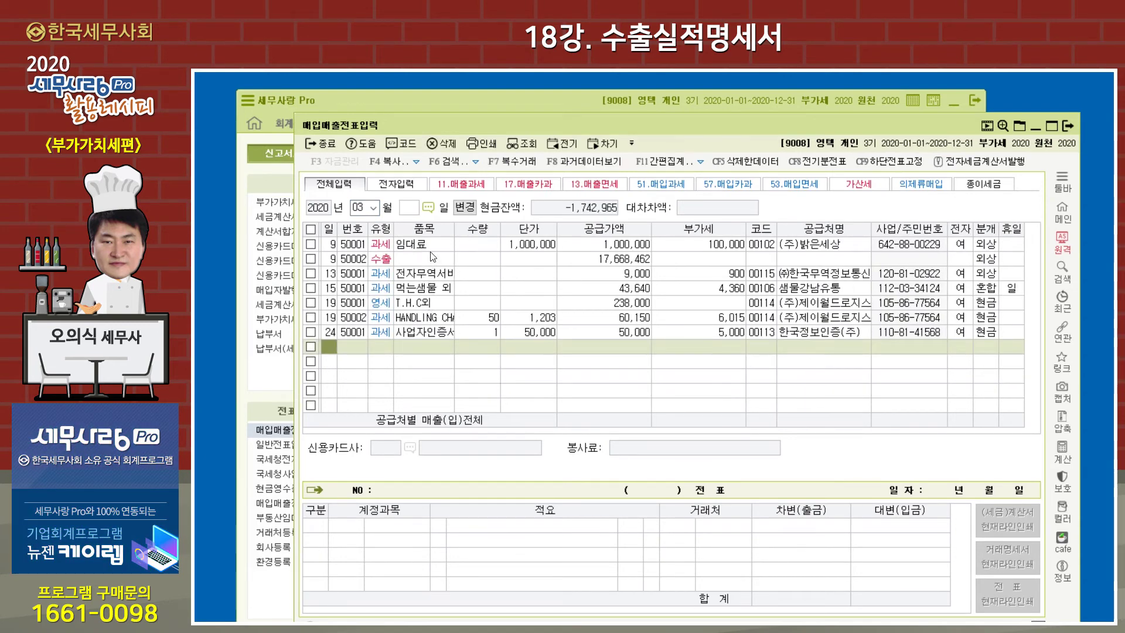
Delete the existing export (수출) slip 50002 dated March 9 and minimize the slip entry window
click(430, 258)
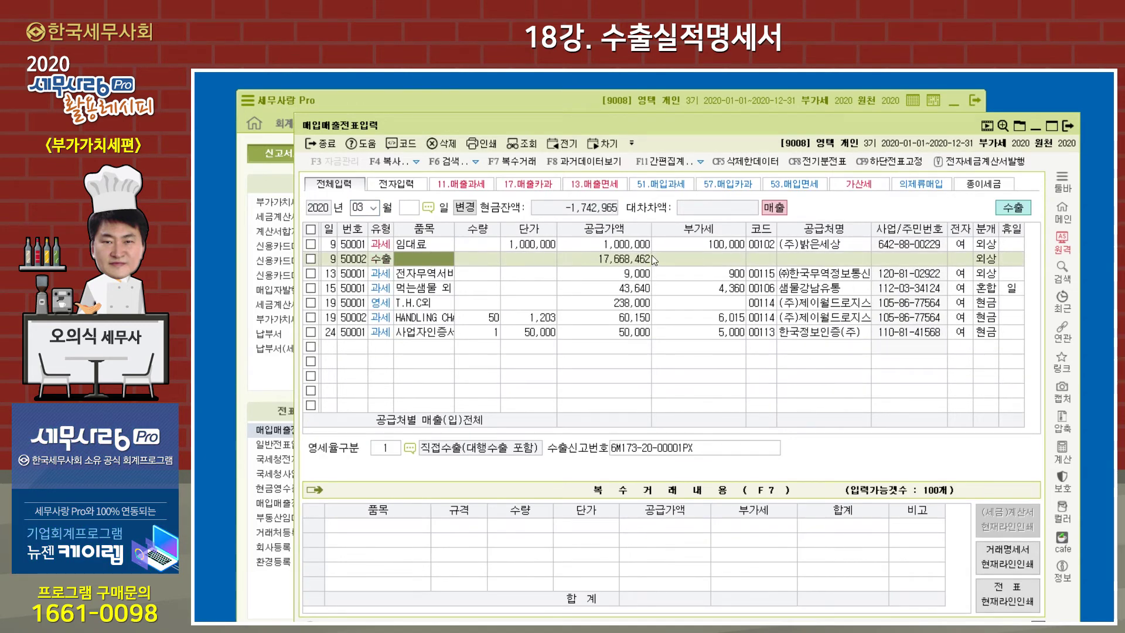
click(311, 258)
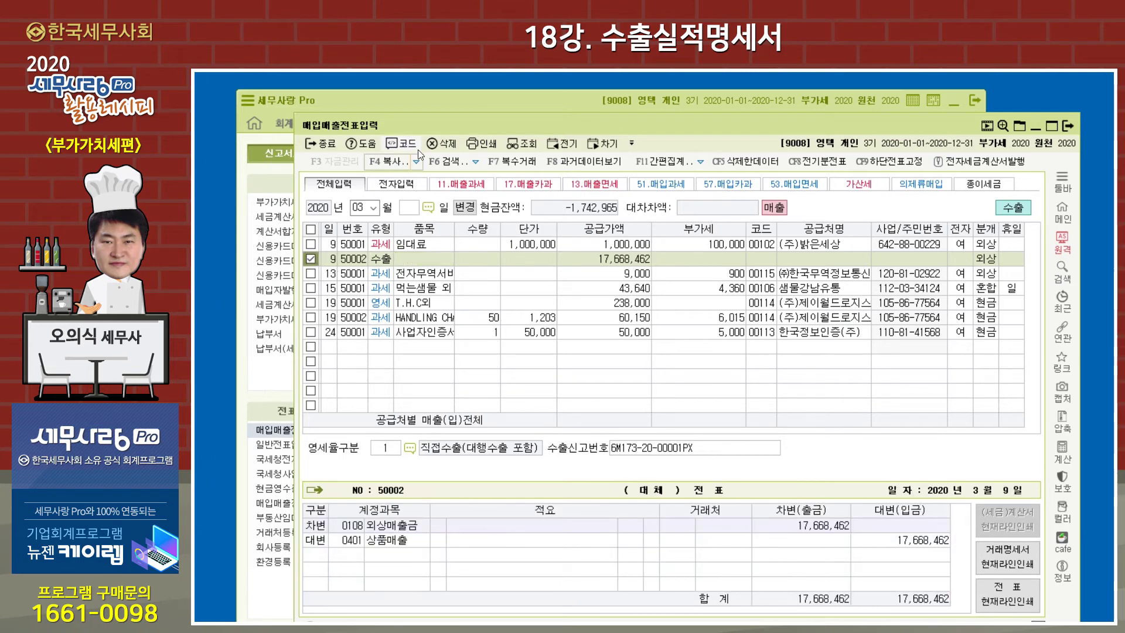
click(437, 145)
click(697, 398)
click(1034, 128)
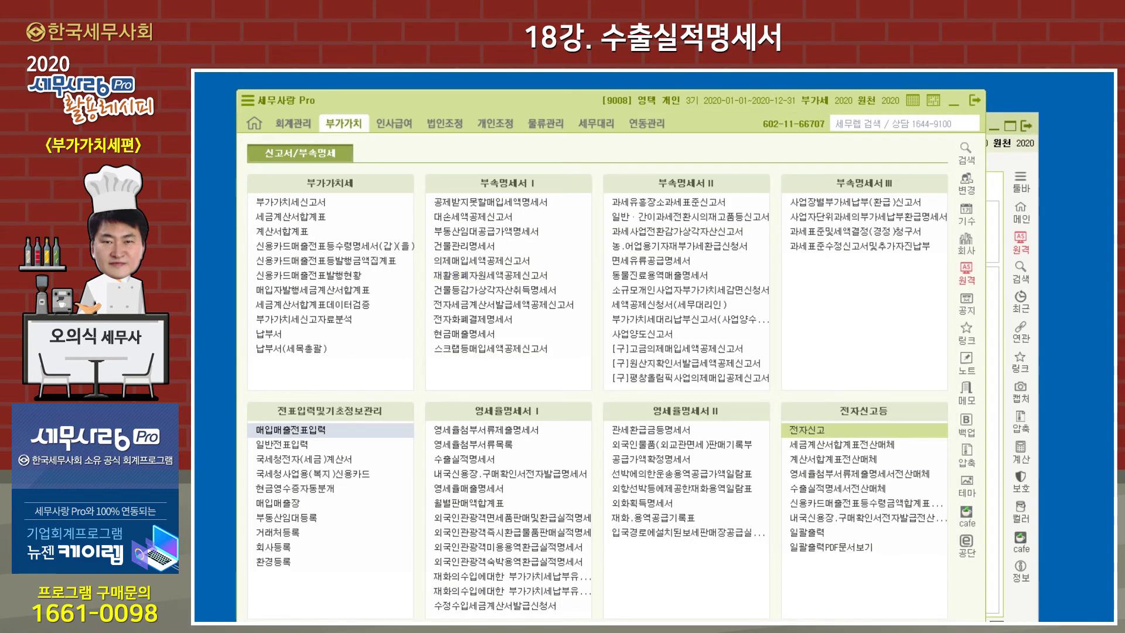
Run 전표처리 for the ticked row in 수출실적명세서 and batch-journalize it as 3.혼합(12000.미수금/25300.미지급금)
key(alt+Tab)
key(alt+Tab)
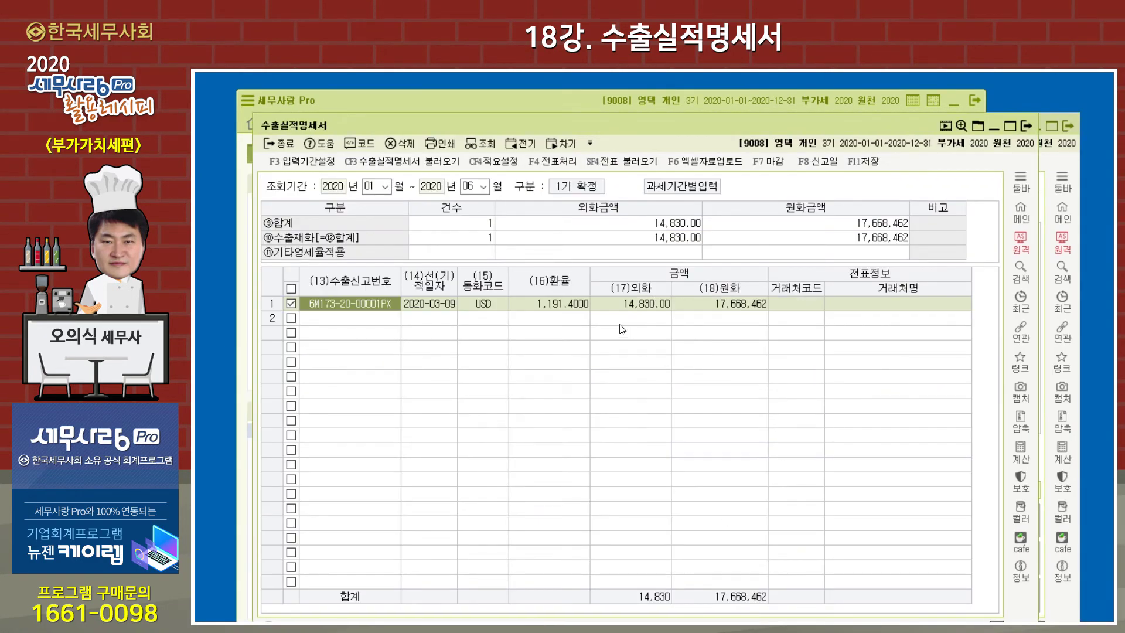
click(552, 161)
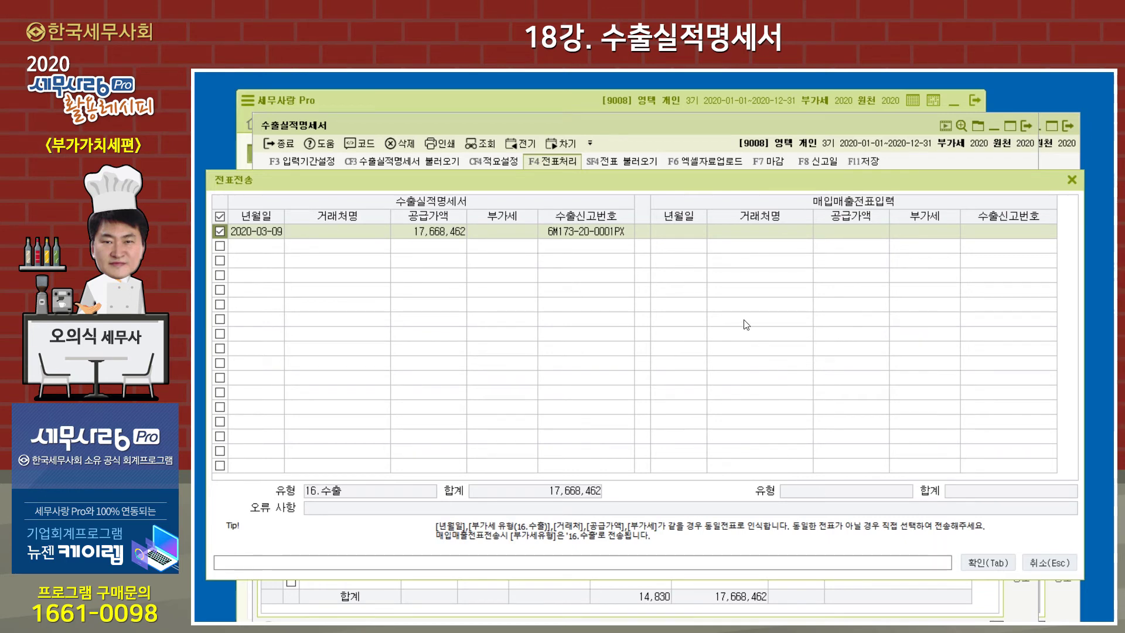
click(983, 564)
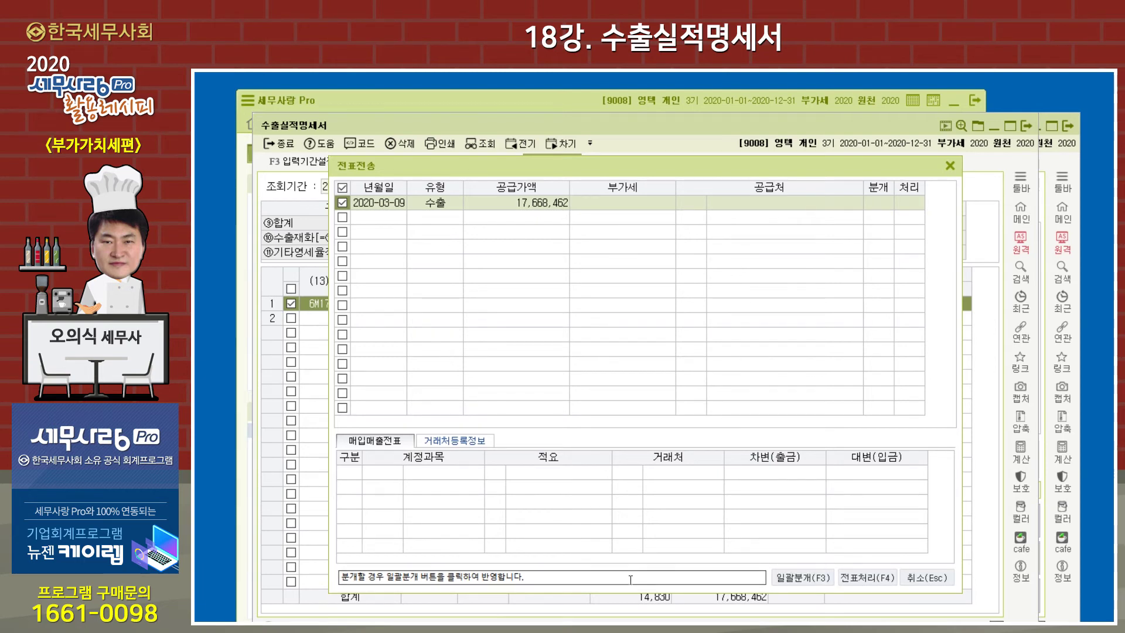
click(786, 583)
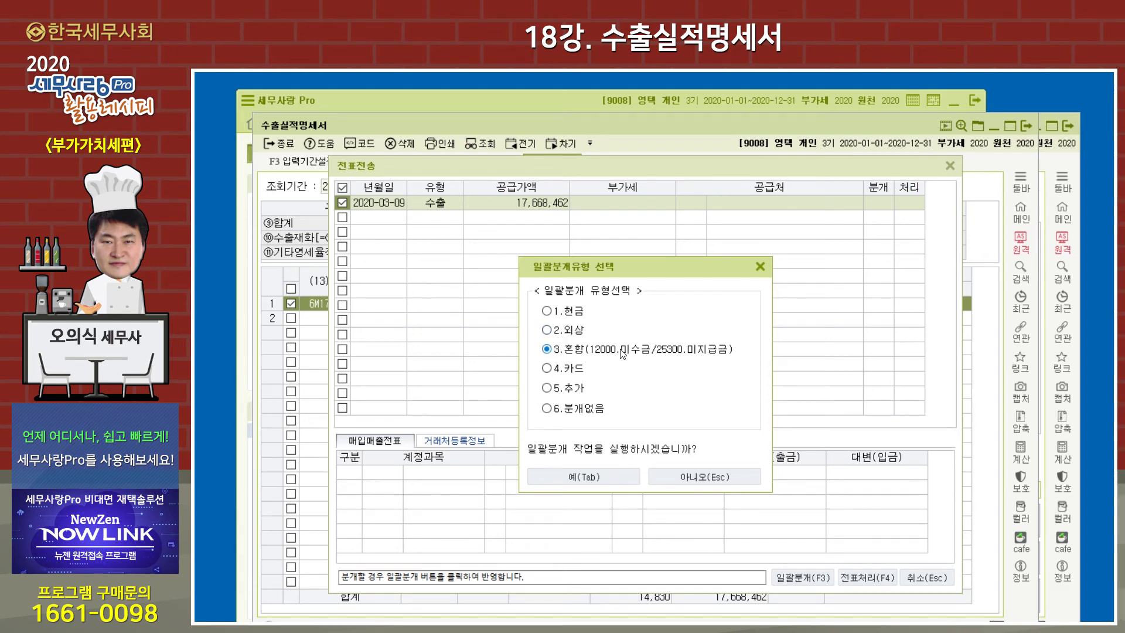
click(572, 475)
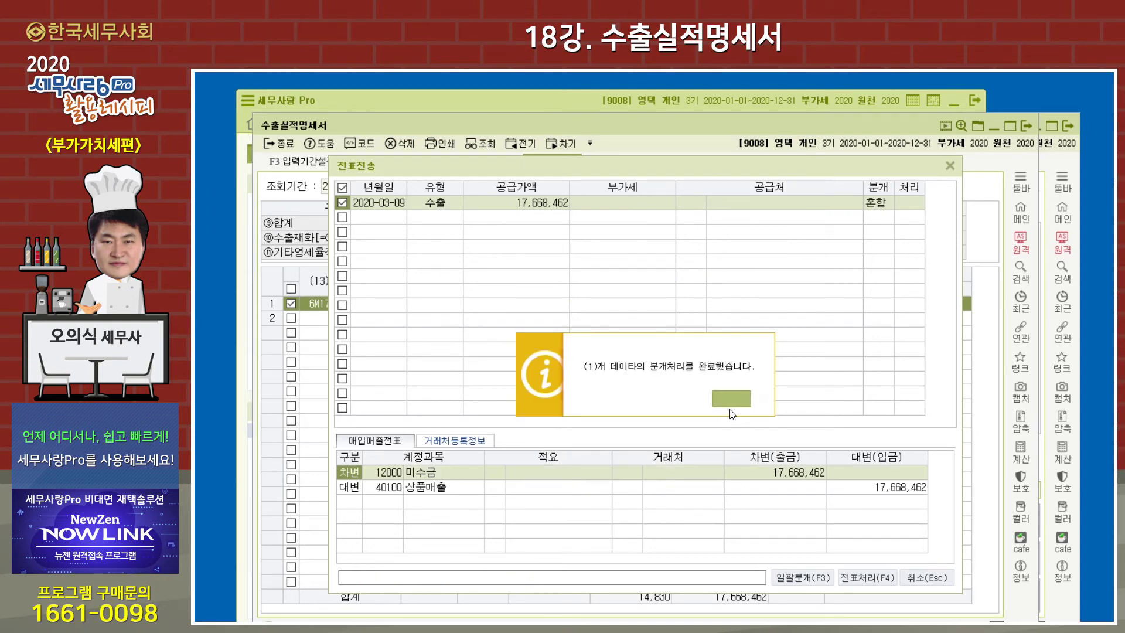
click(722, 395)
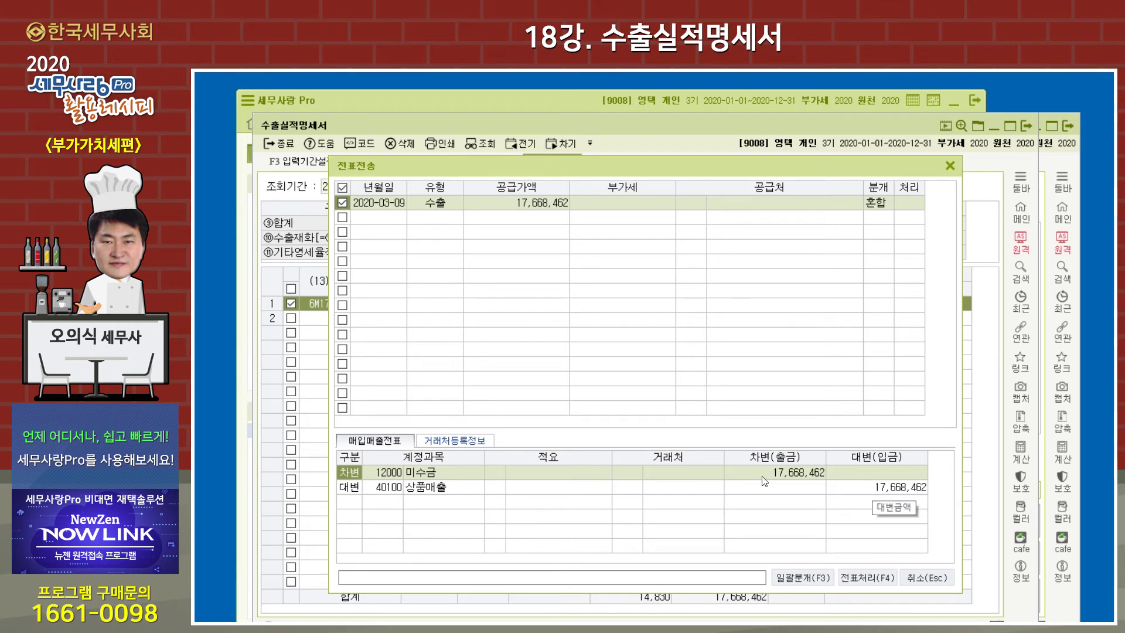
Post the journalized export entry as a sales slip and close the 전표전송 dialog
click(871, 580)
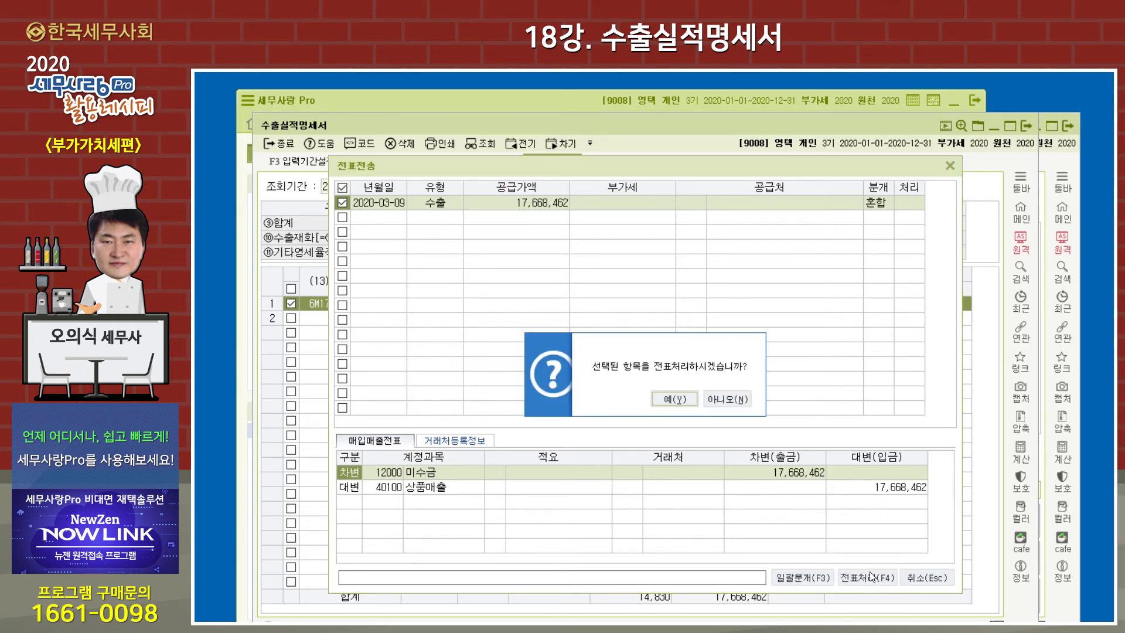
click(667, 398)
click(748, 399)
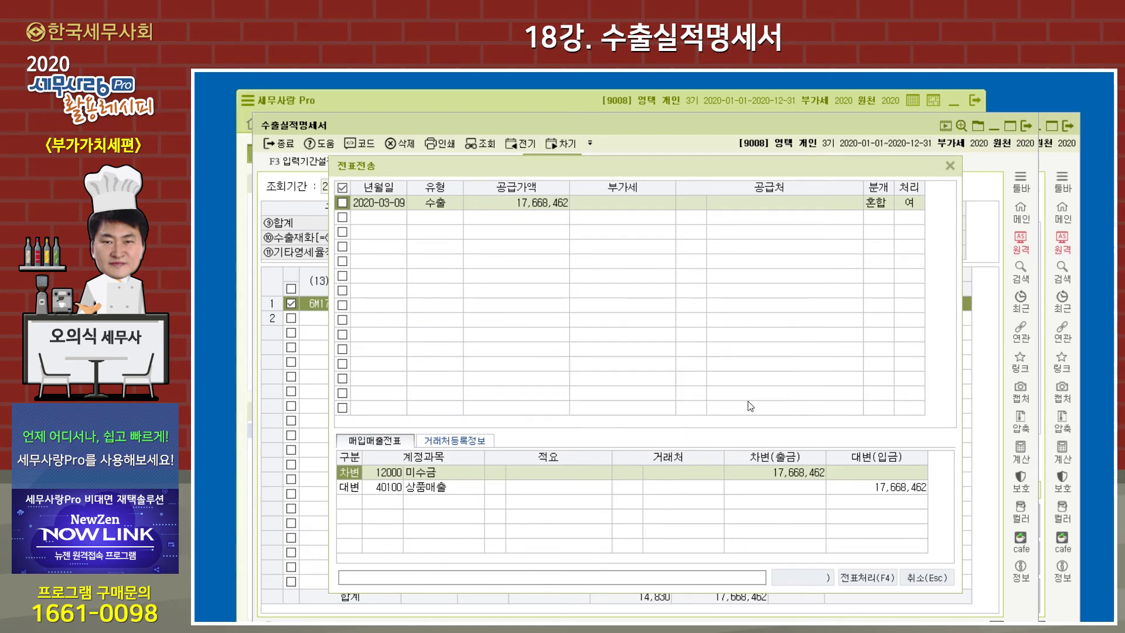
click(950, 165)
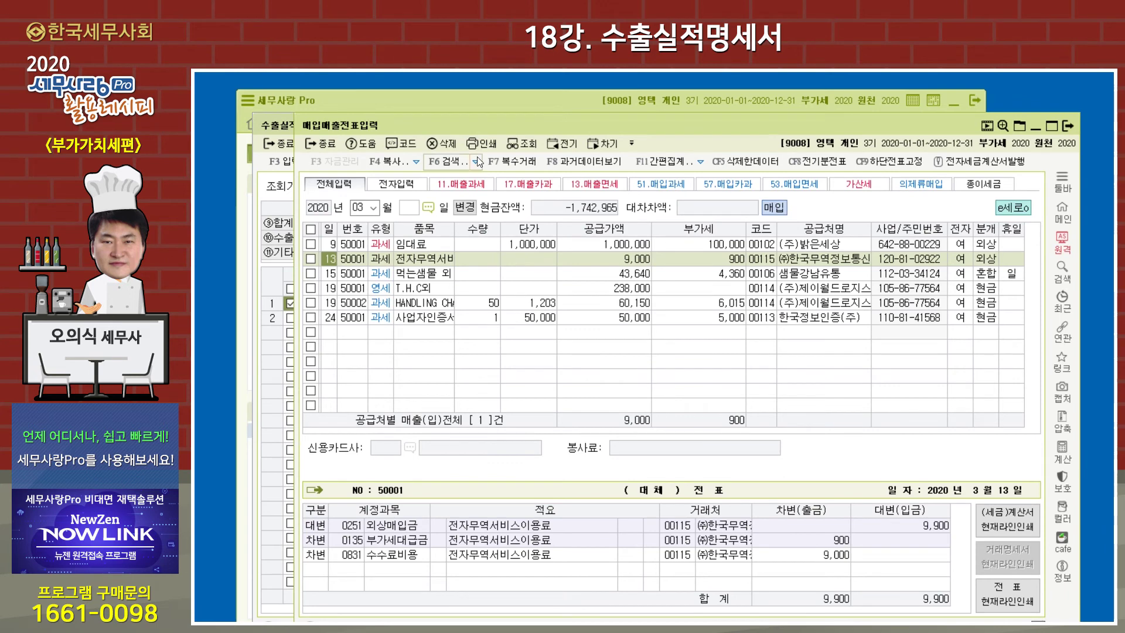
Reload the March 2020 slips and set the new export slip's 영세율구분 to 1 직접수출(대행수출 포함), checking its journal entry
click(373, 208)
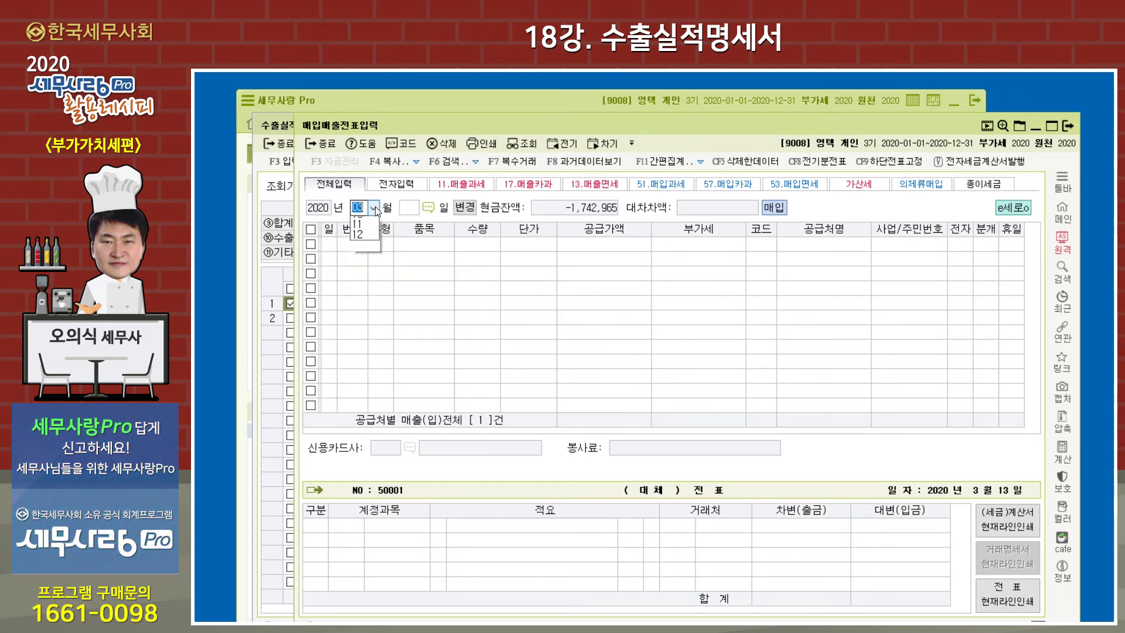
click(370, 249)
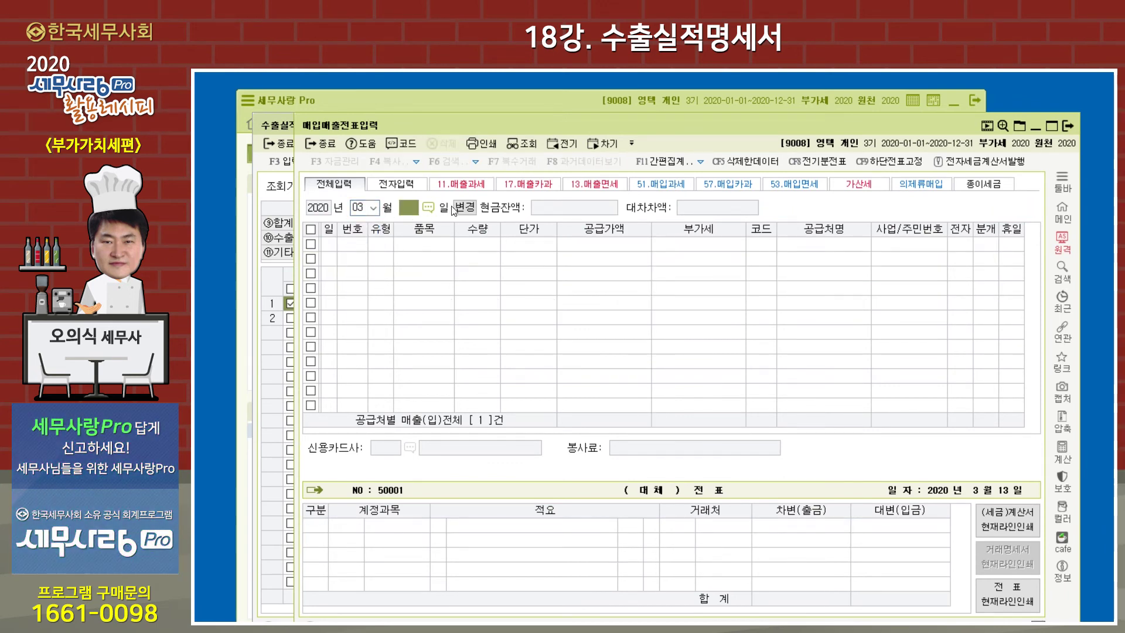
key(Return)
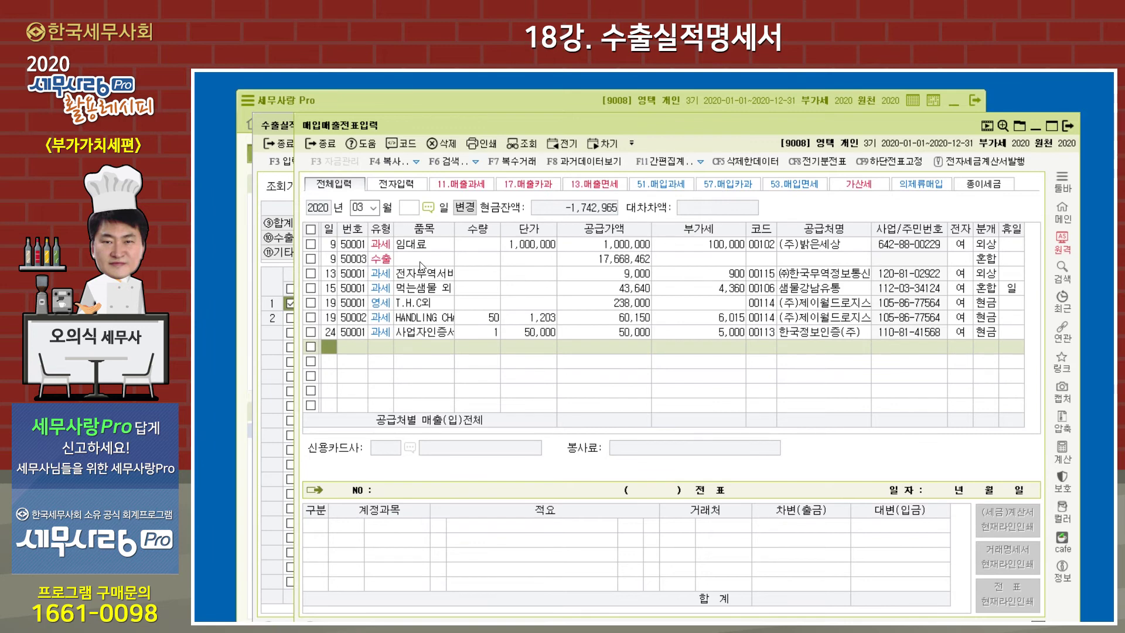
click(376, 262)
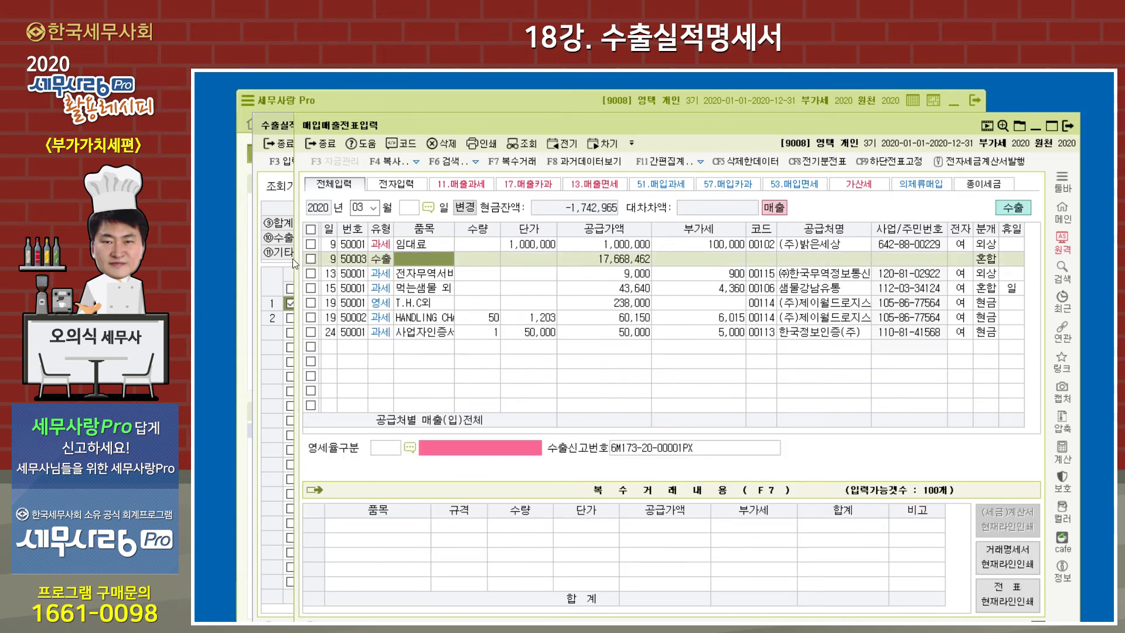
click(410, 448)
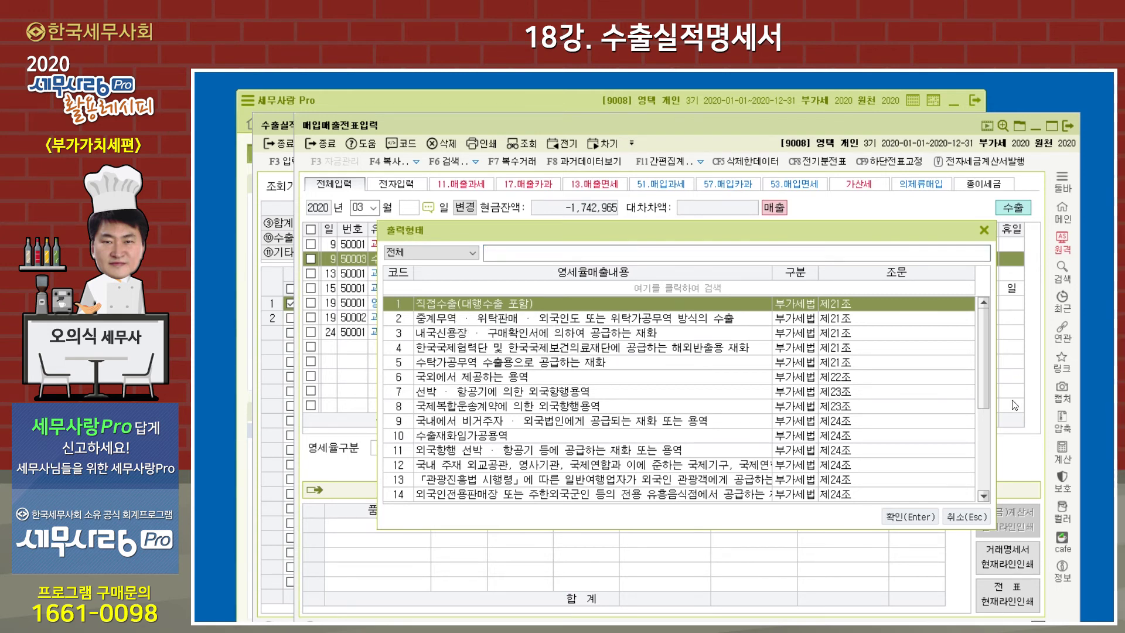
click(898, 518)
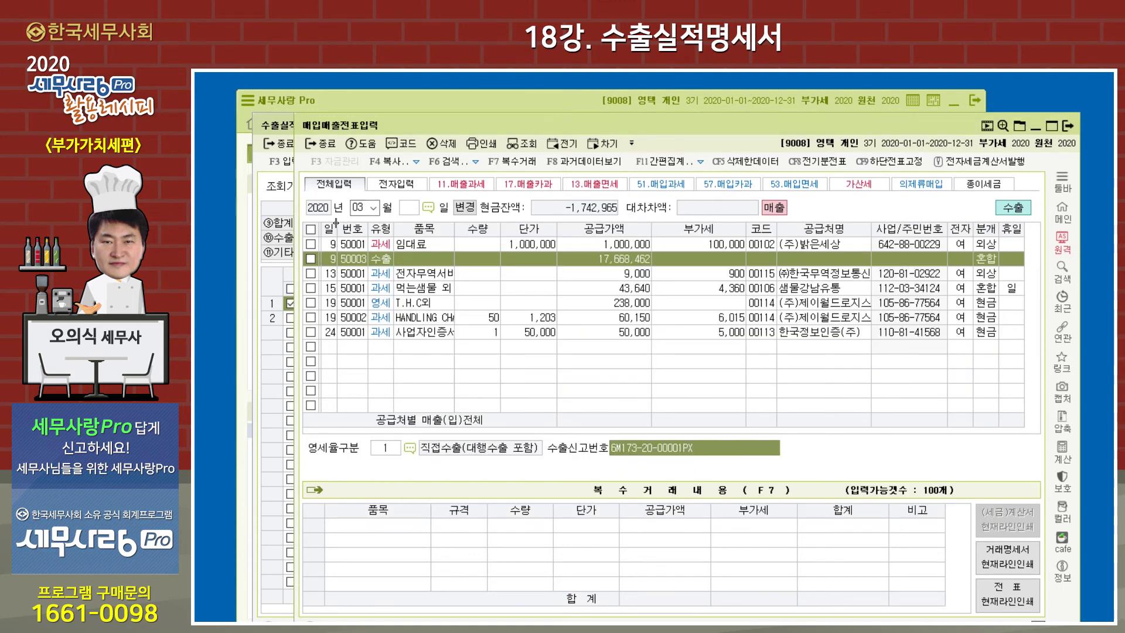
click(985, 259)
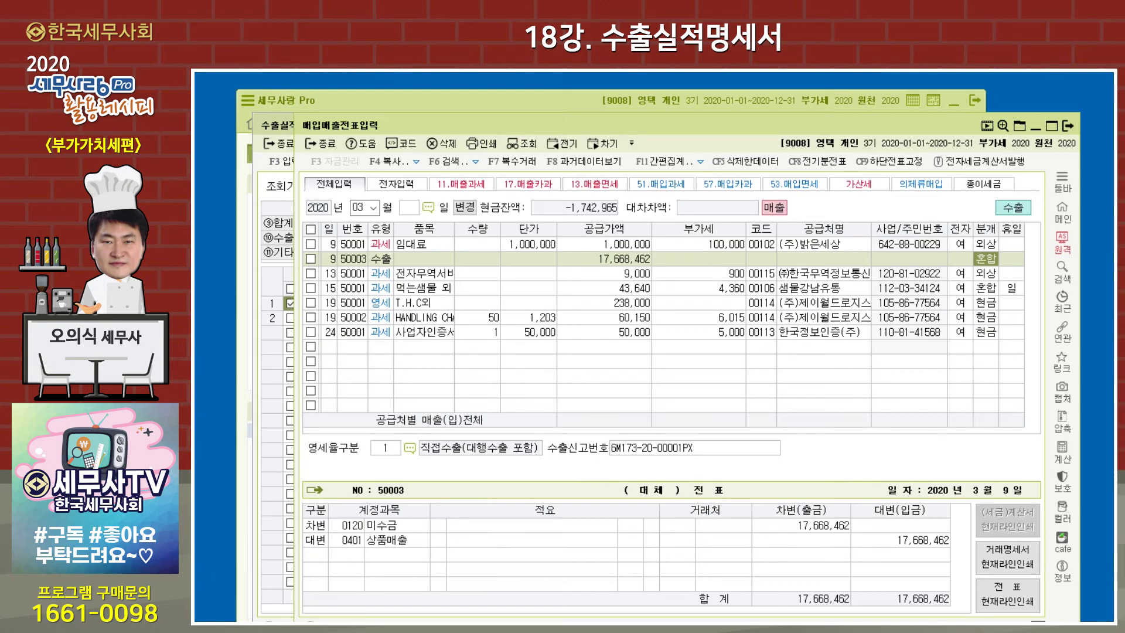
Open the 부가가치세신고서 and load the regular return (정기신고) for January 1 to June 30, 2020
click(249, 124)
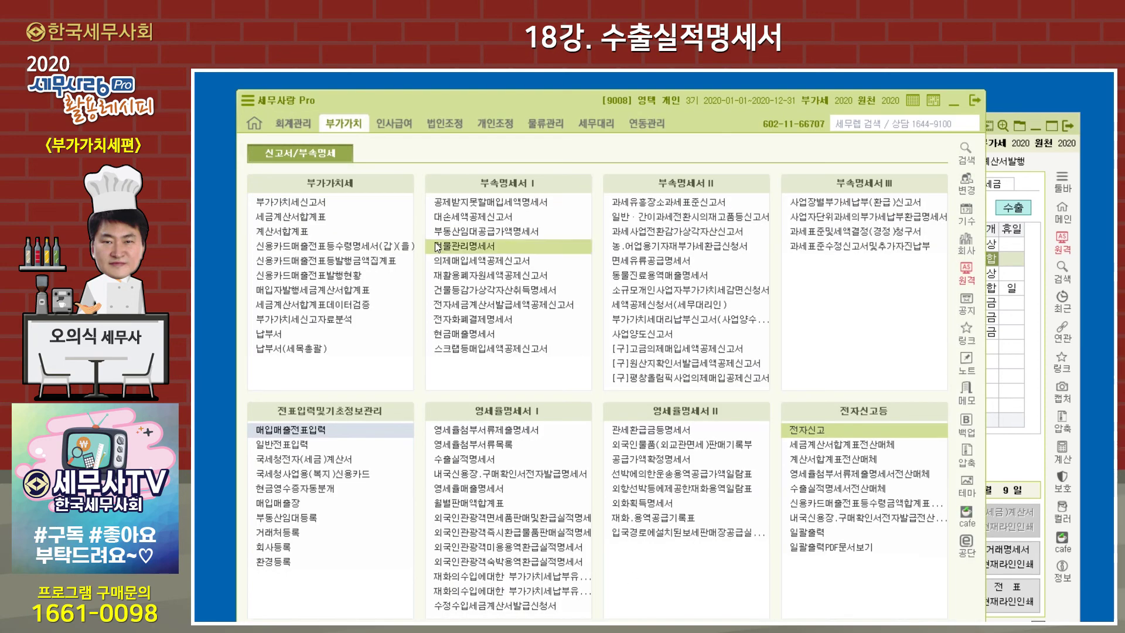
click(321, 191)
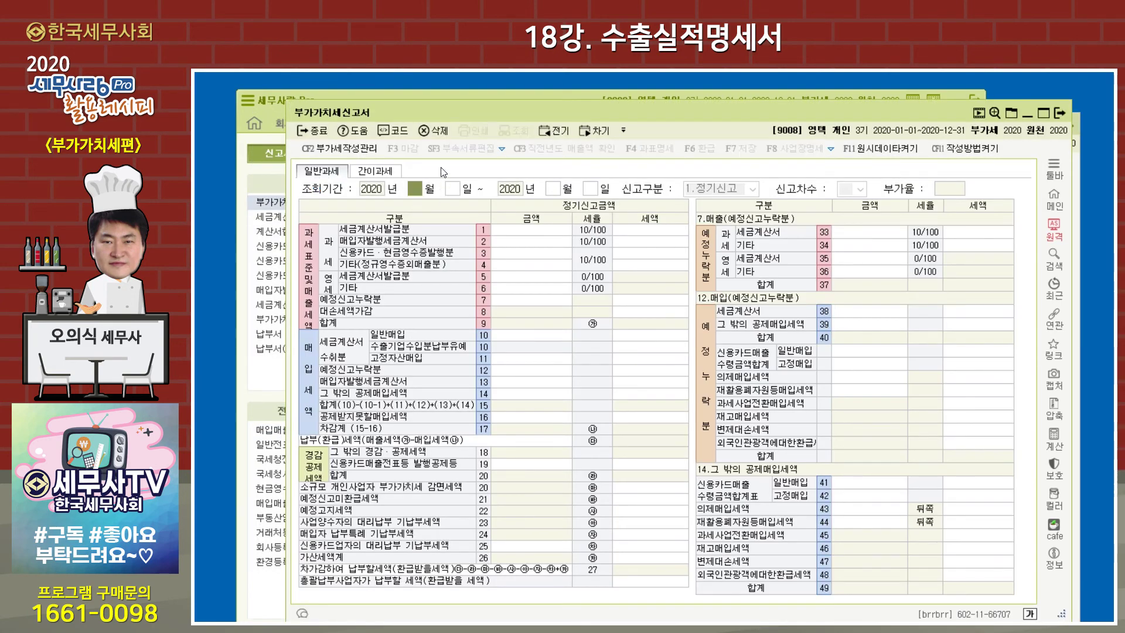
text(1)
key(Return)
key(Return)
text(6)
key(Return)
key(Return)
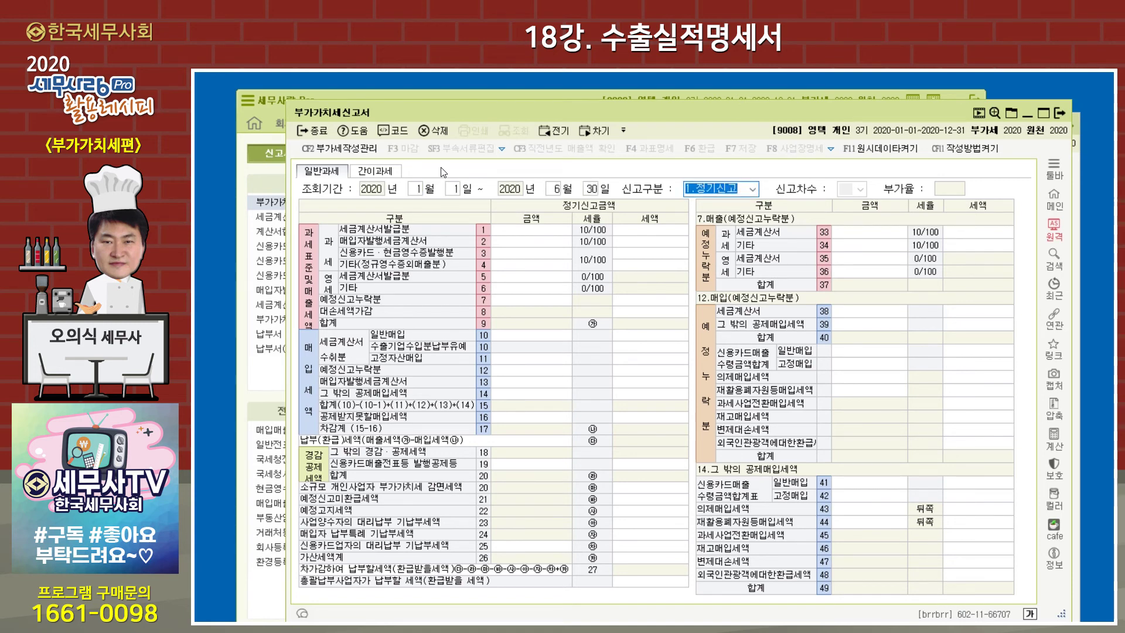
key(Return)
click(718, 387)
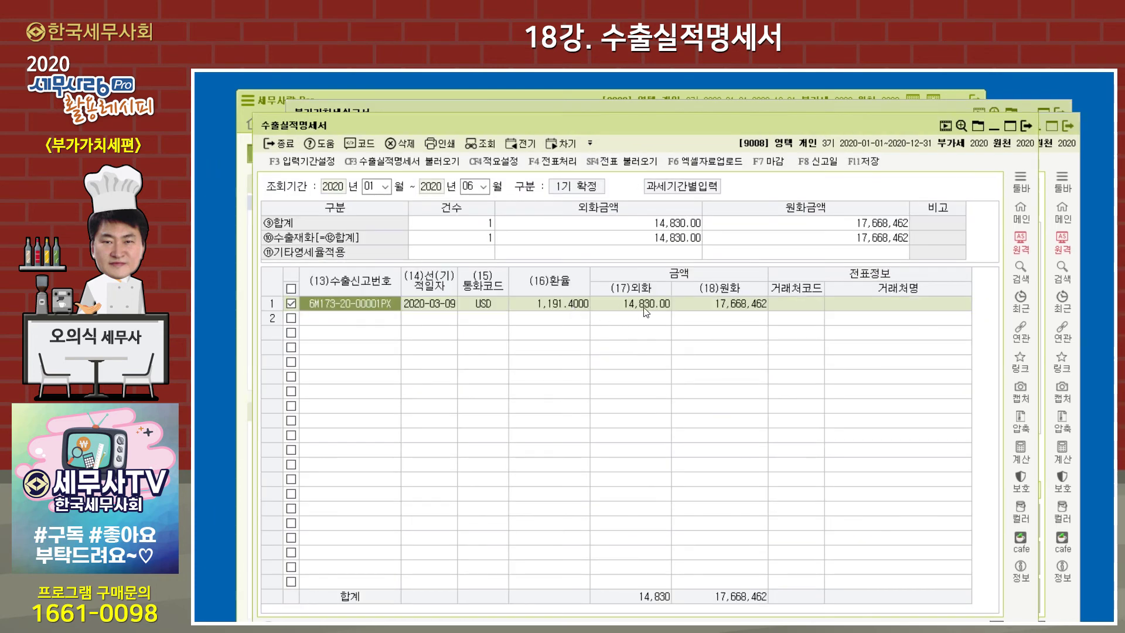
Check the export row's won amount, and review the case exercise's export declaration and B/L table in the textbook PDF
click(716, 304)
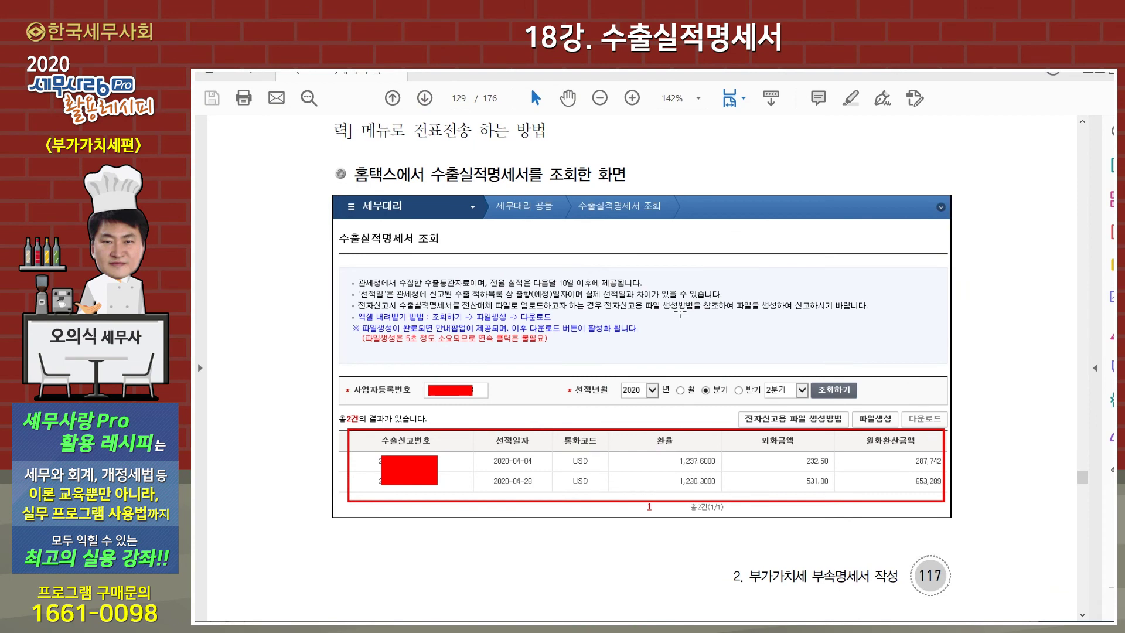
scroll(673, 305, down, 1)
scroll(674, 306, down, 15)
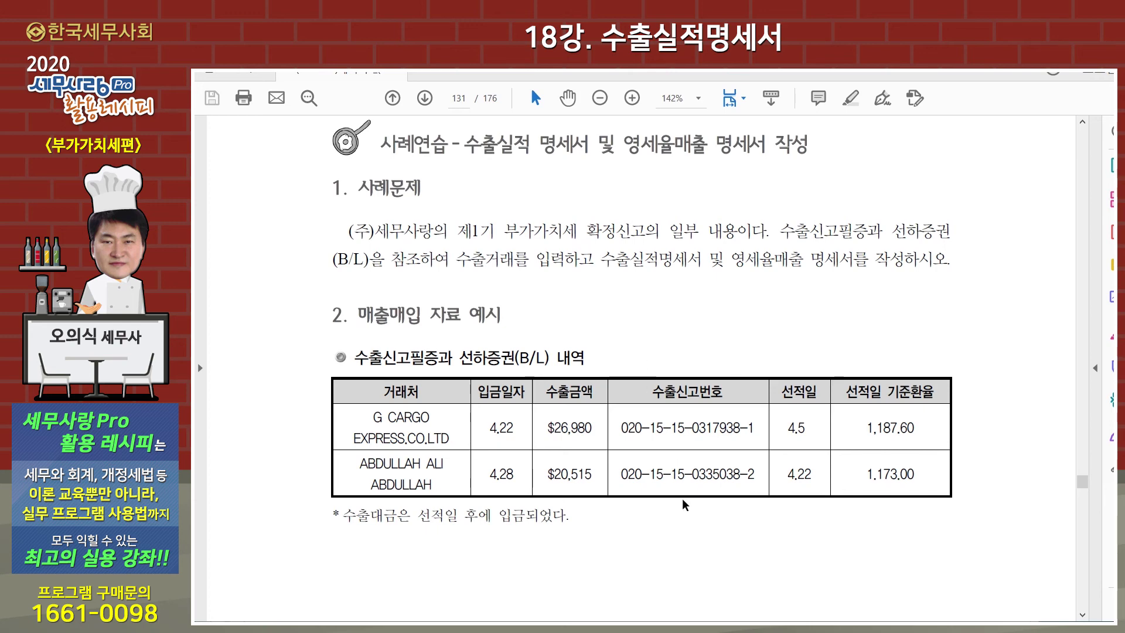
key(alt+Tab)
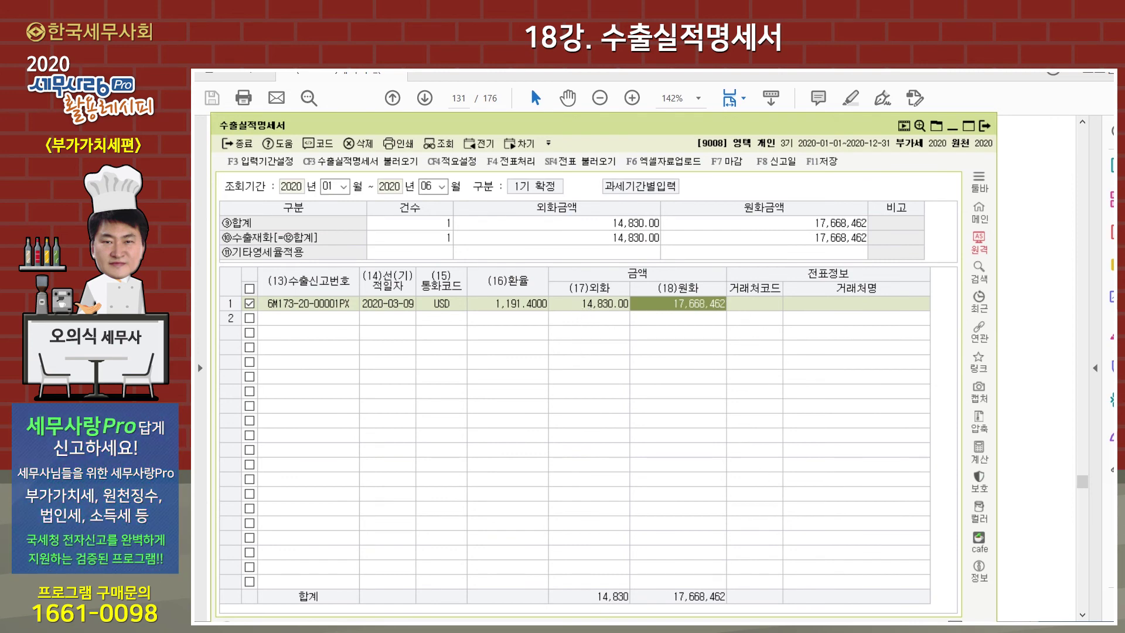
key(alt+Tab)
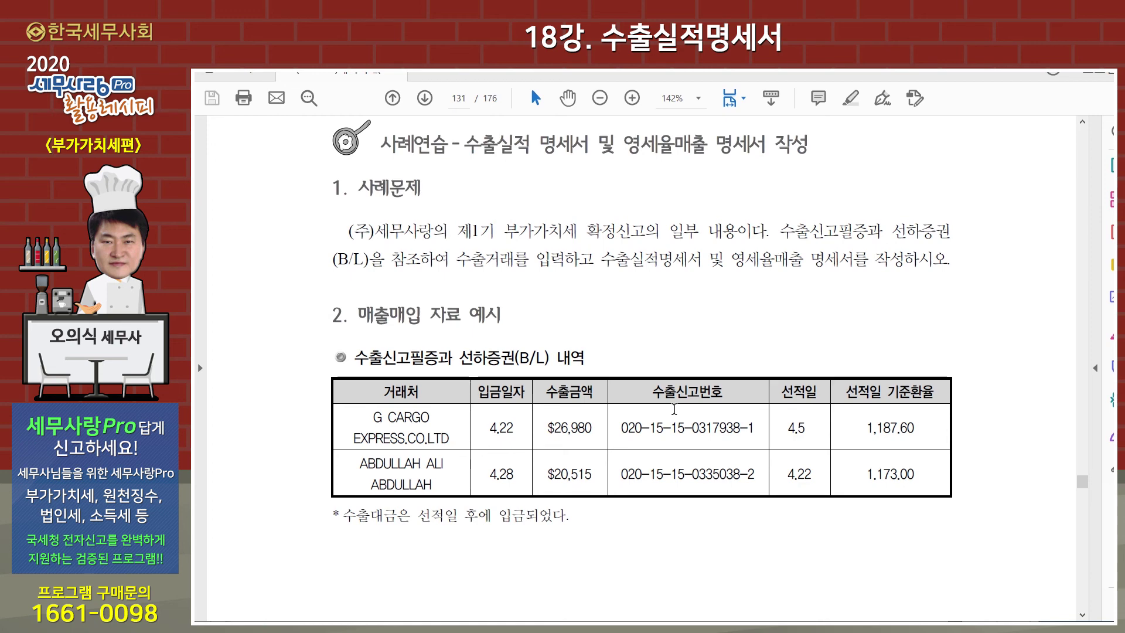
Examine the sample export declaration and the B/L's laden-on-board date in the PDF, and return to the 수출실적명세서
scroll(674, 408, down, 10)
scroll(674, 409, down, 10)
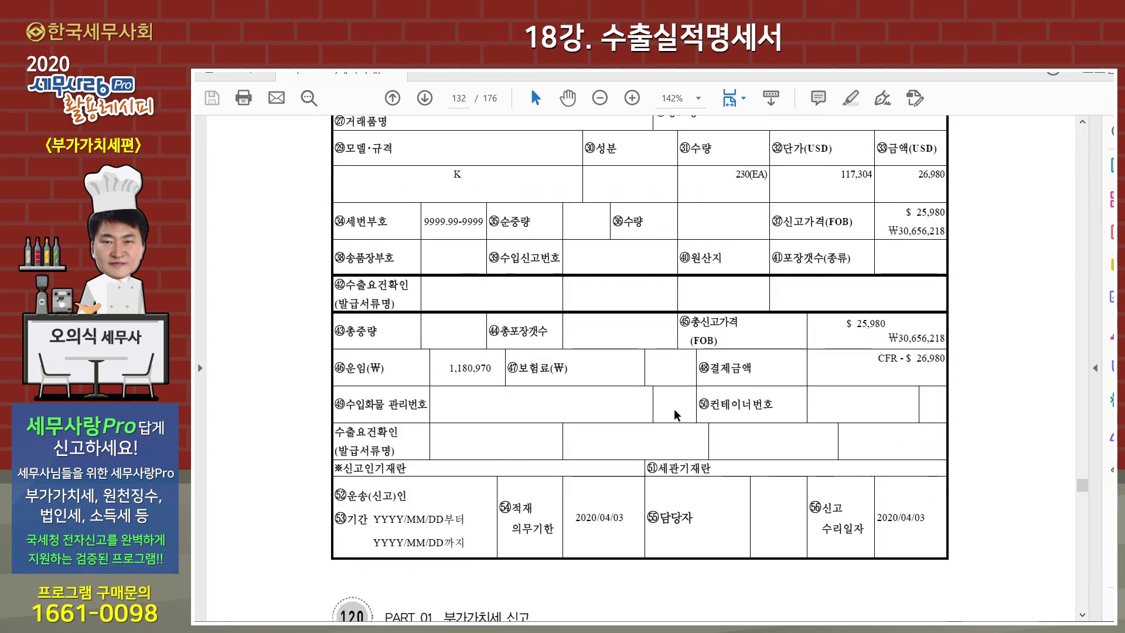
scroll(649, 413, up, 4)
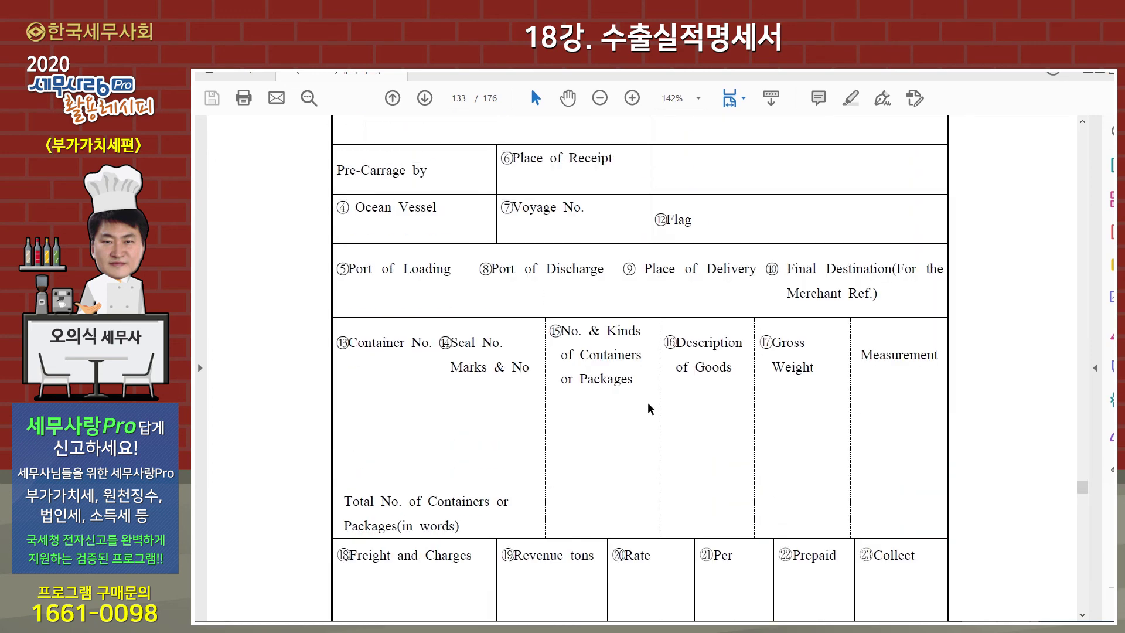
scroll(649, 417, down, 6)
scroll(651, 419, down, 4)
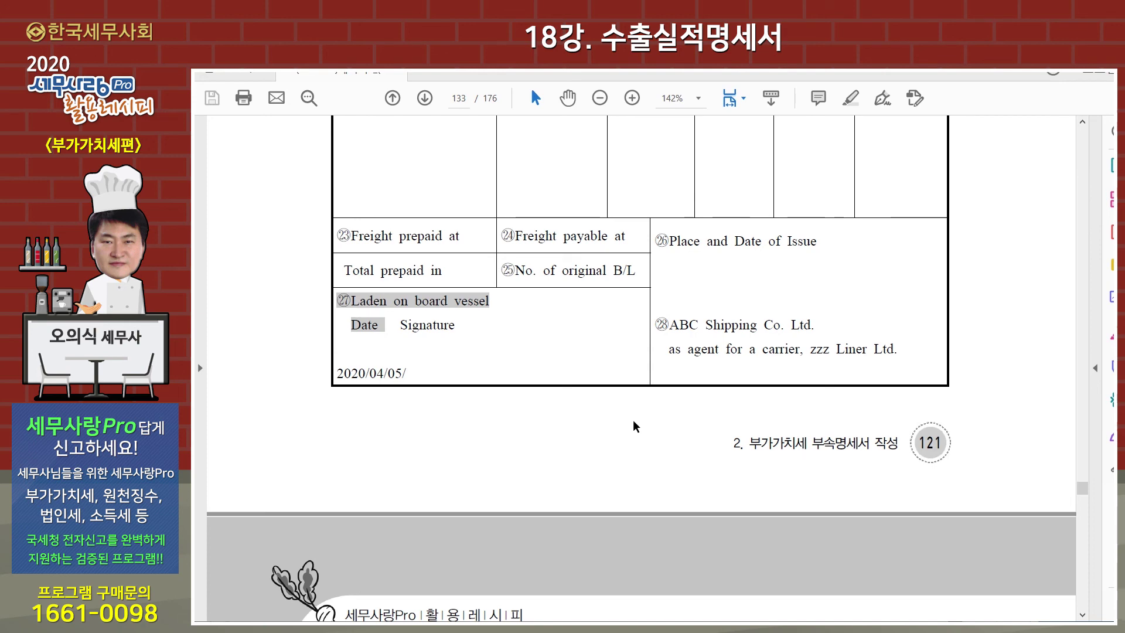
drag(416, 373, 332, 375)
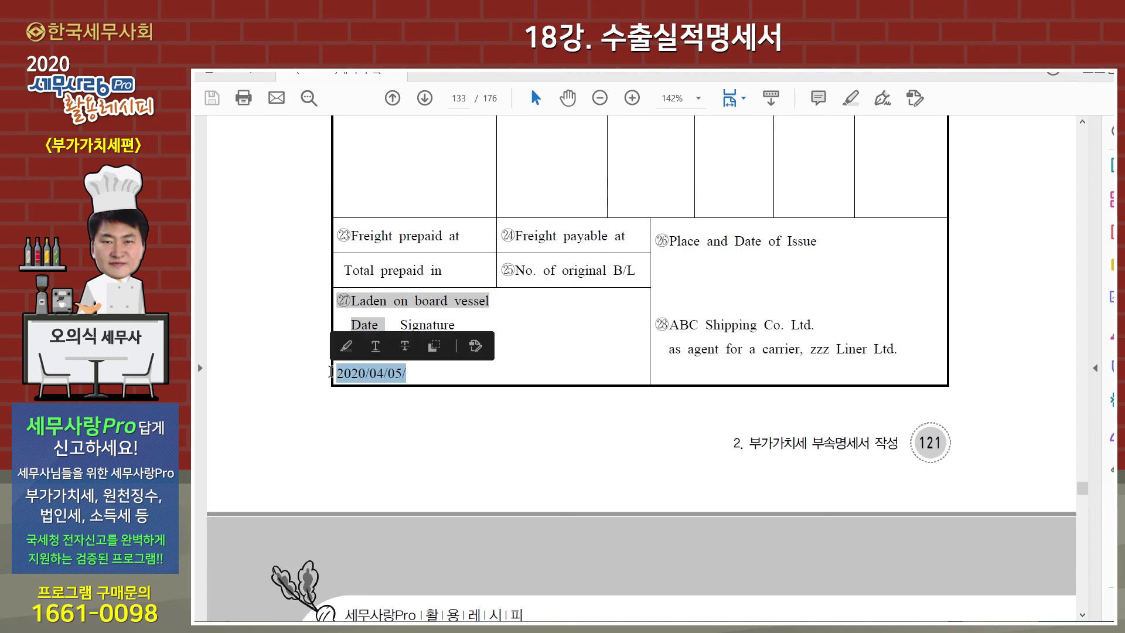
click(586, 369)
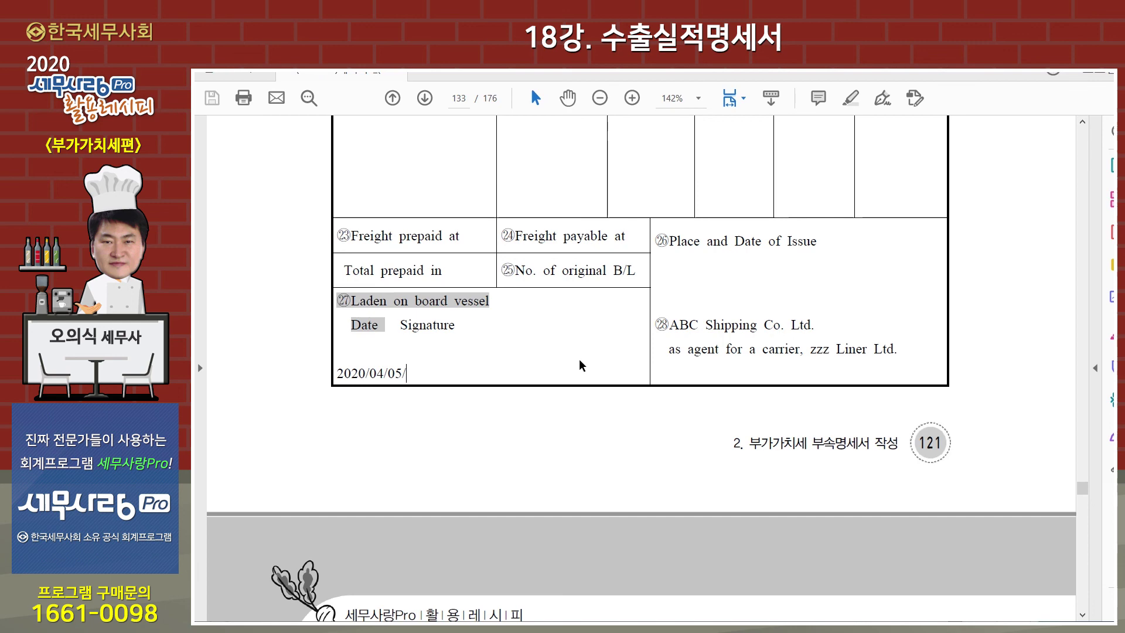
scroll(575, 375, down, 3)
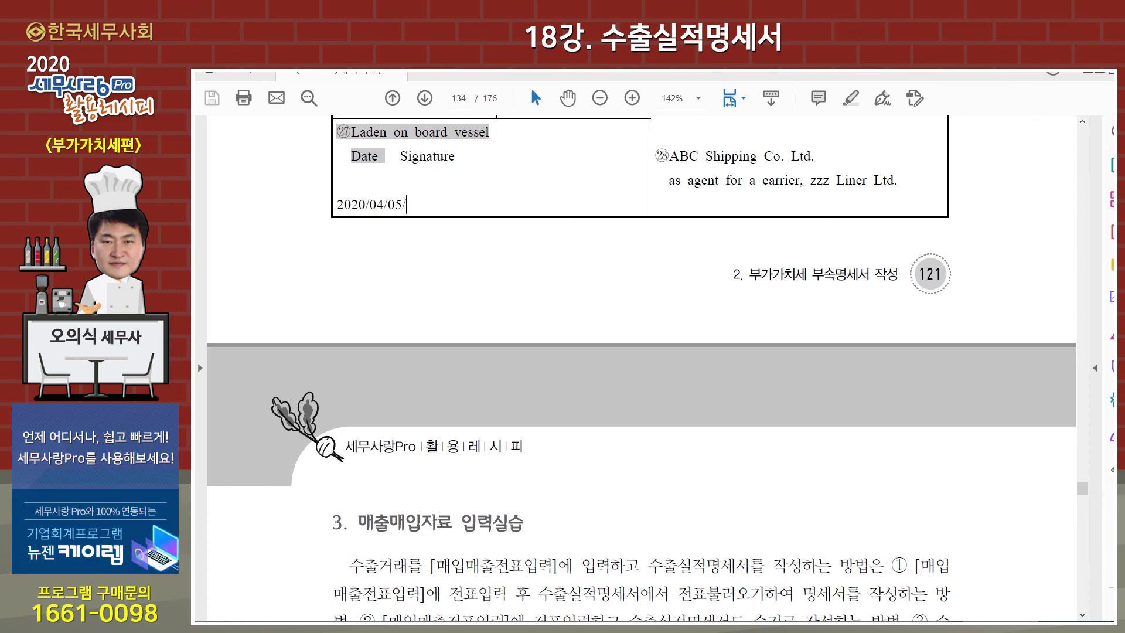
key(alt+Tab)
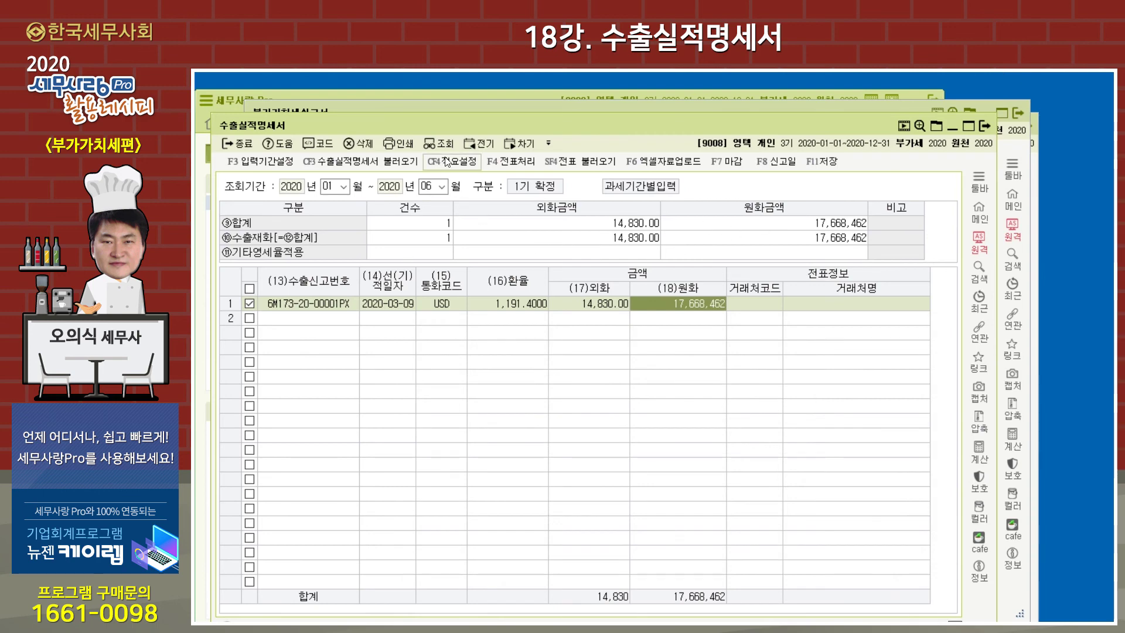